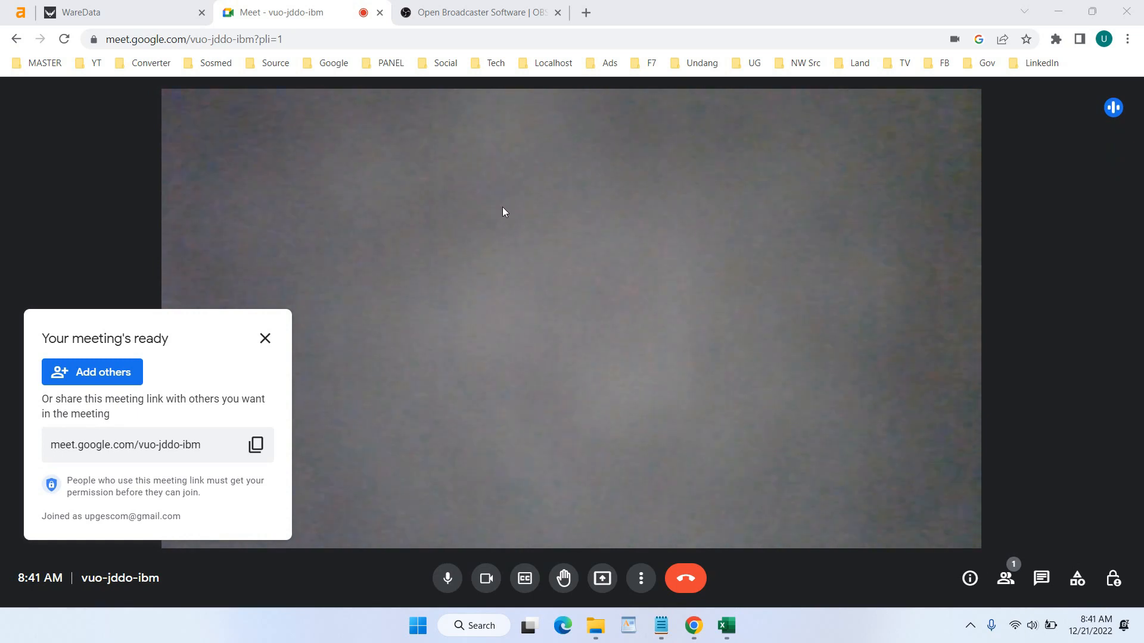
# Step: Switch to the 'Open Broadcaster Software | OBS' tab showing obsproject.com
pyautogui.click(468, 13)
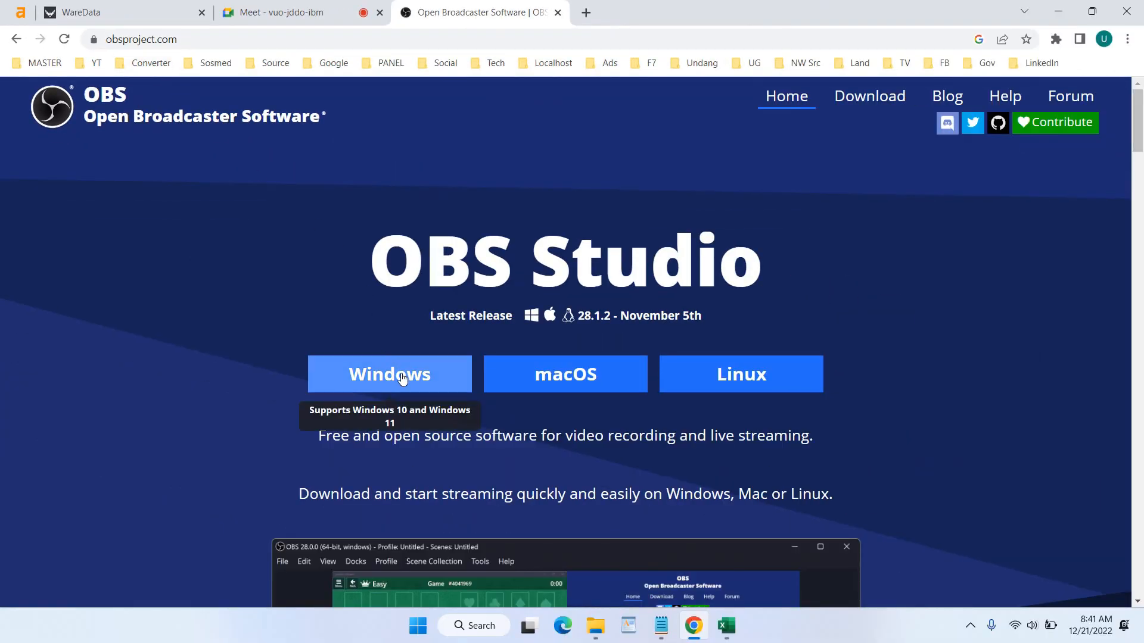
# Step: Save the OBS Studio 28.1.2 Windows installer to the Desktop, then return to the Meet tab
pyautogui.click(402, 377)
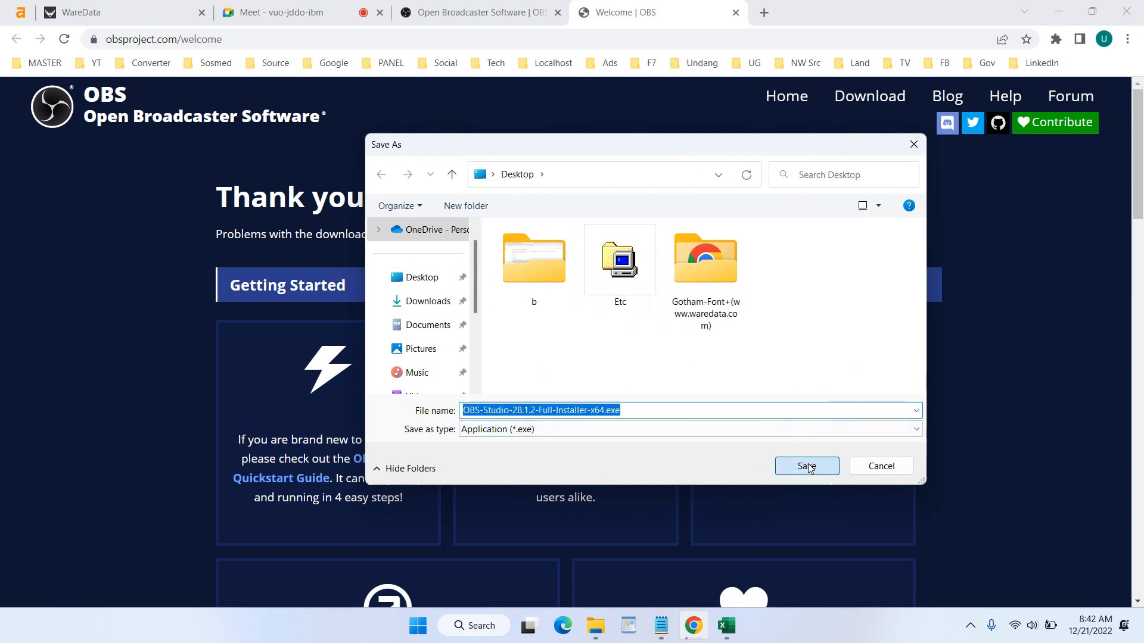
pyautogui.click(807, 467)
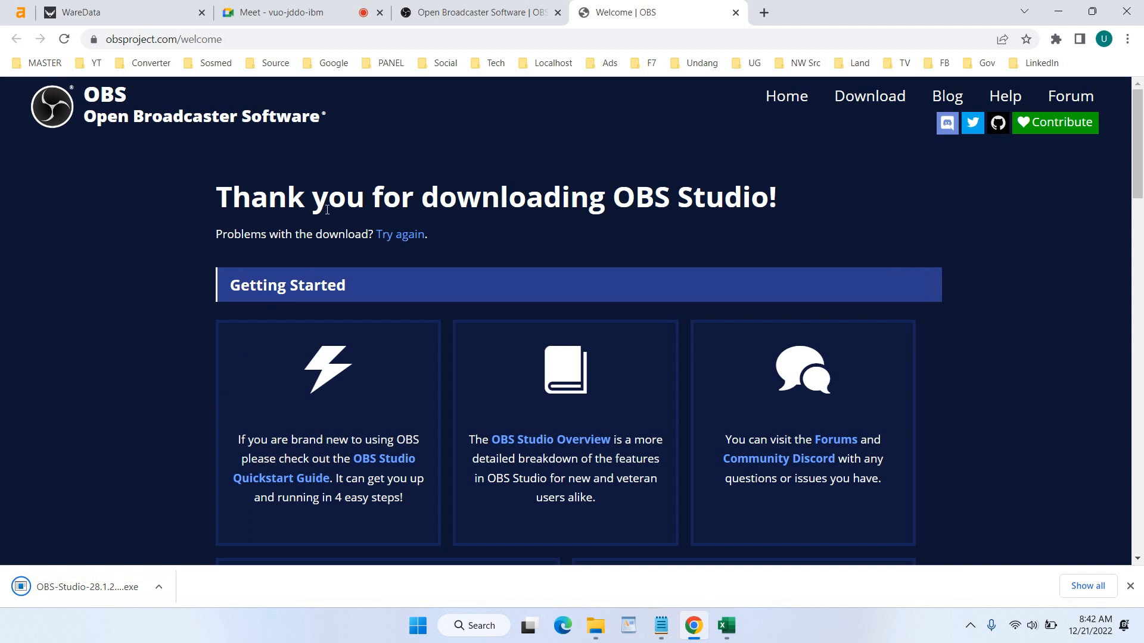
pyautogui.click(319, 12)
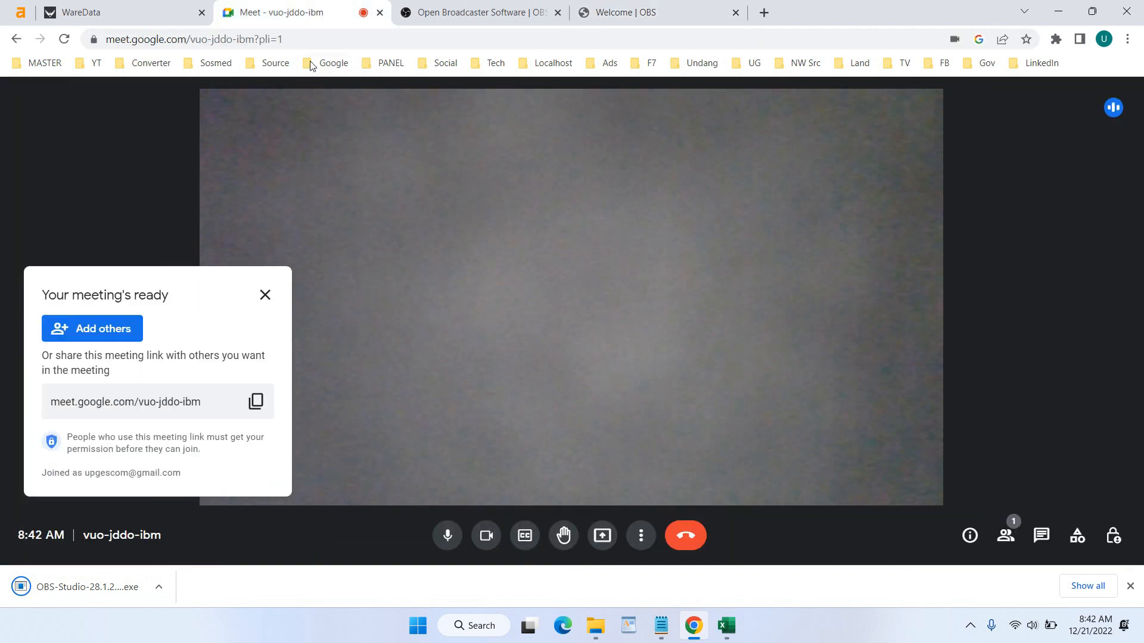
# Step: Run the downloaded installer with default options and launch OBS Studio when it finishes
pyautogui.click(158, 584)
pyautogui.click(196, 489)
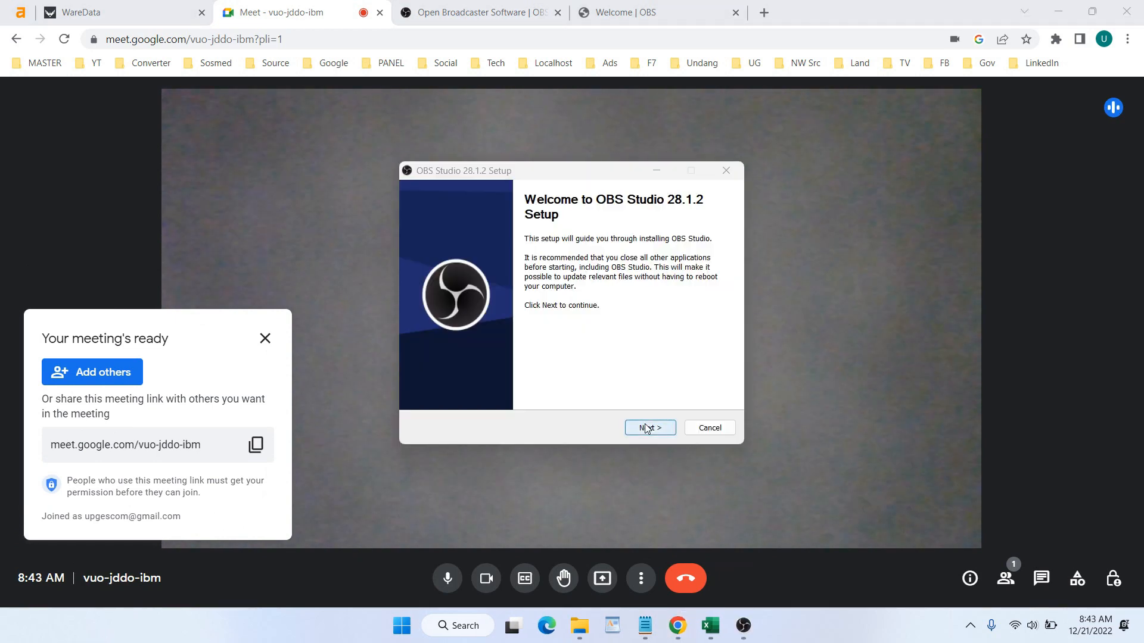
pyautogui.click(647, 429)
pyautogui.click(649, 428)
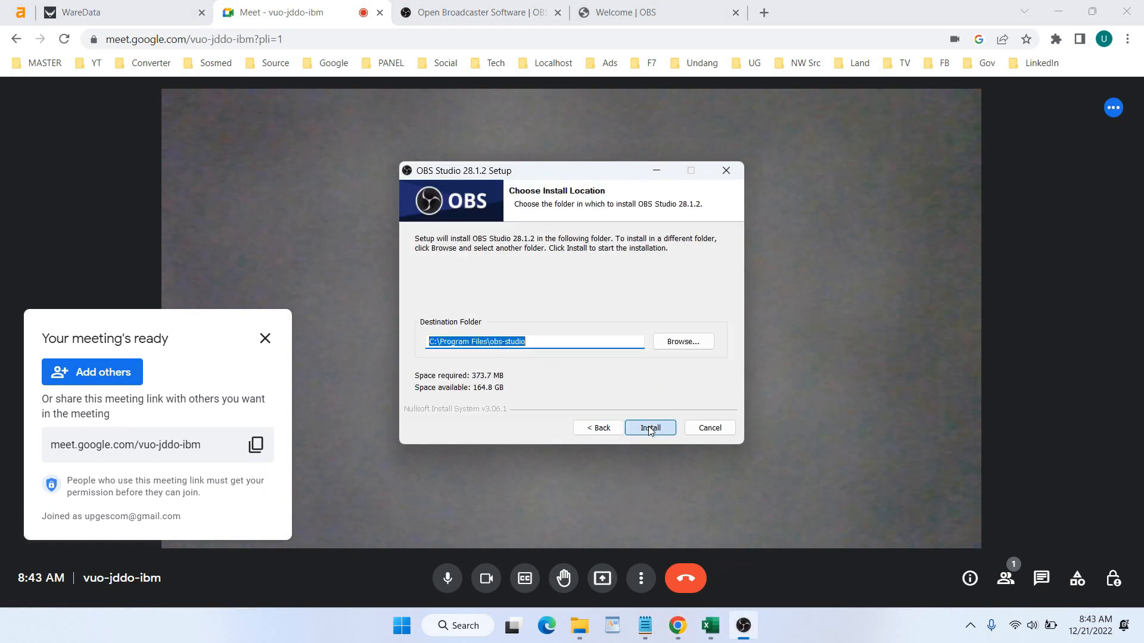
pyautogui.click(650, 429)
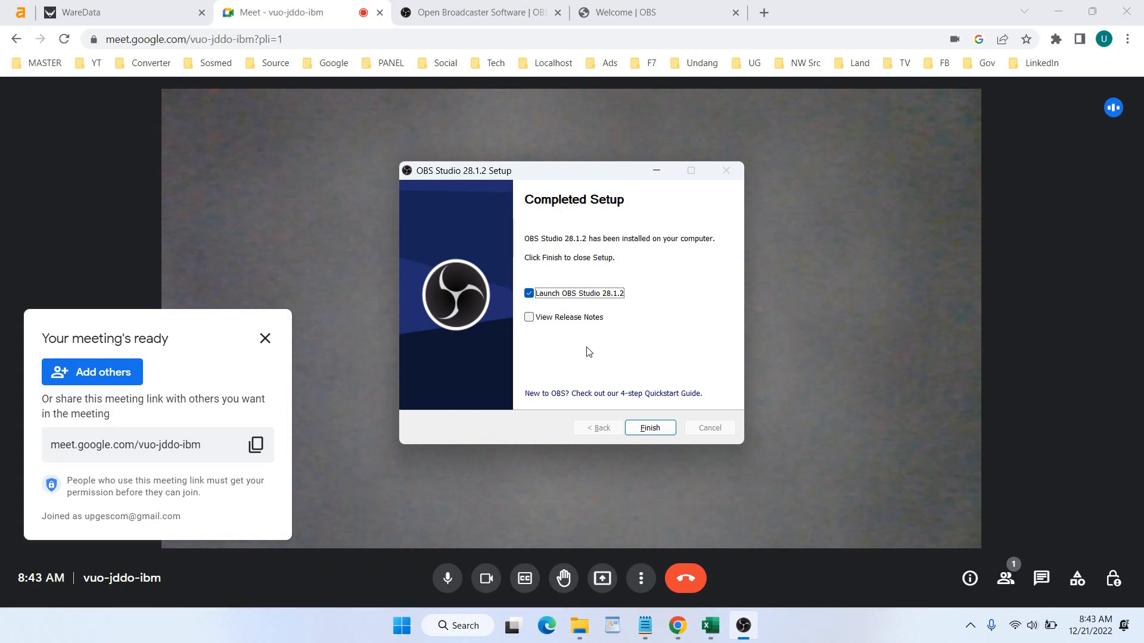
pyautogui.click(655, 428)
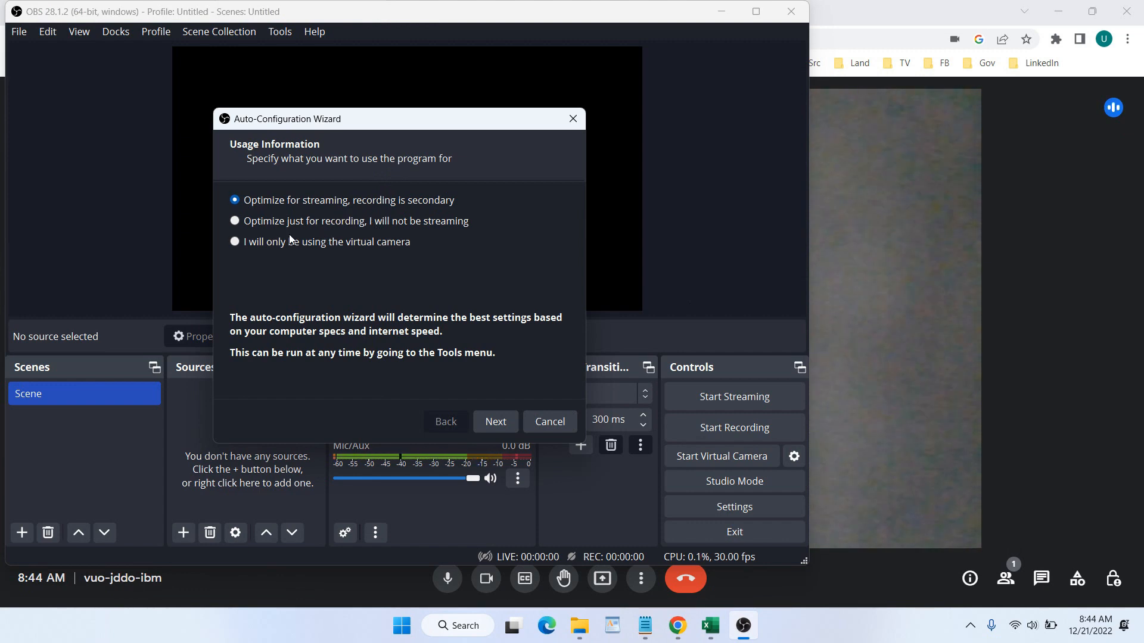
# Step: Choose recording-only optimization, apply the recommended 1920x1080 60 FPS settings, and maximize OBS
pyautogui.click(234, 222)
pyautogui.click(496, 421)
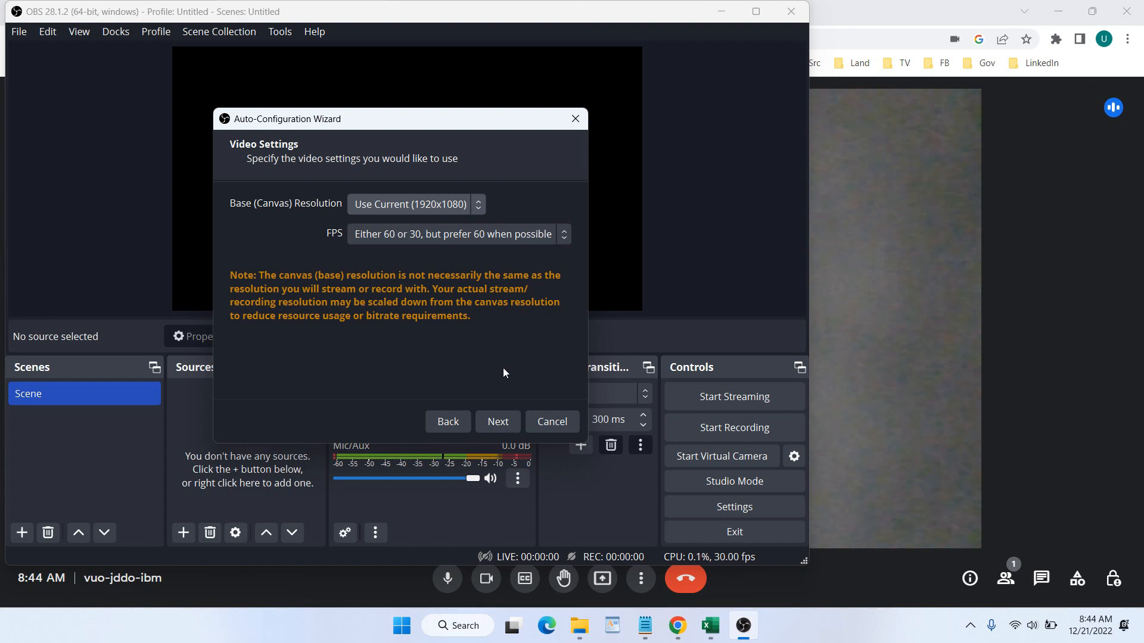
pyautogui.click(510, 422)
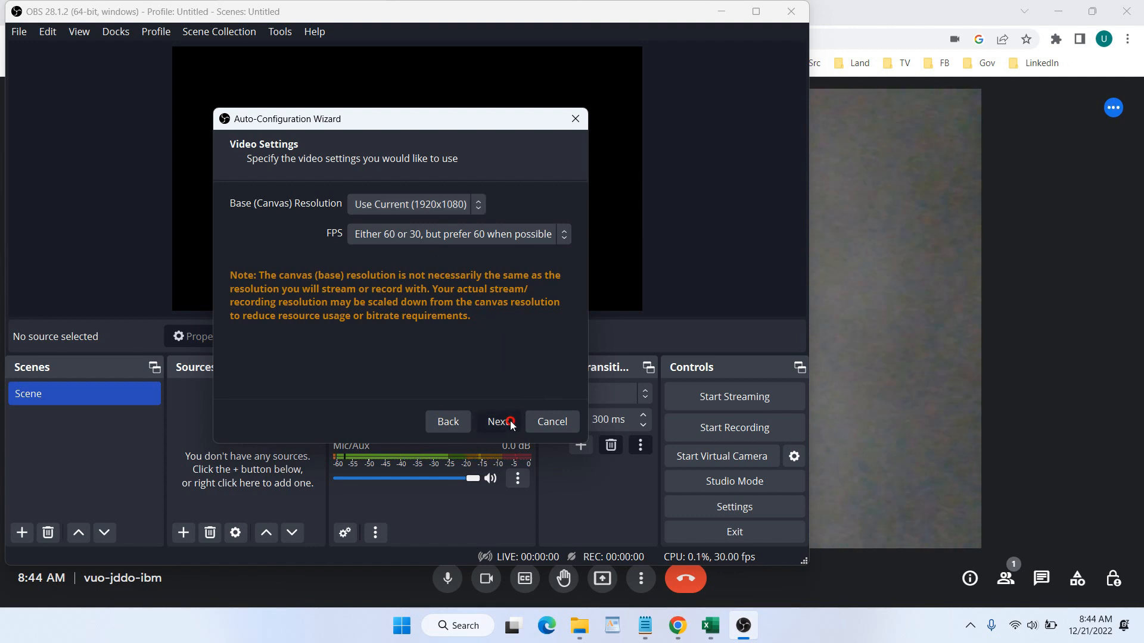
pyautogui.click(478, 425)
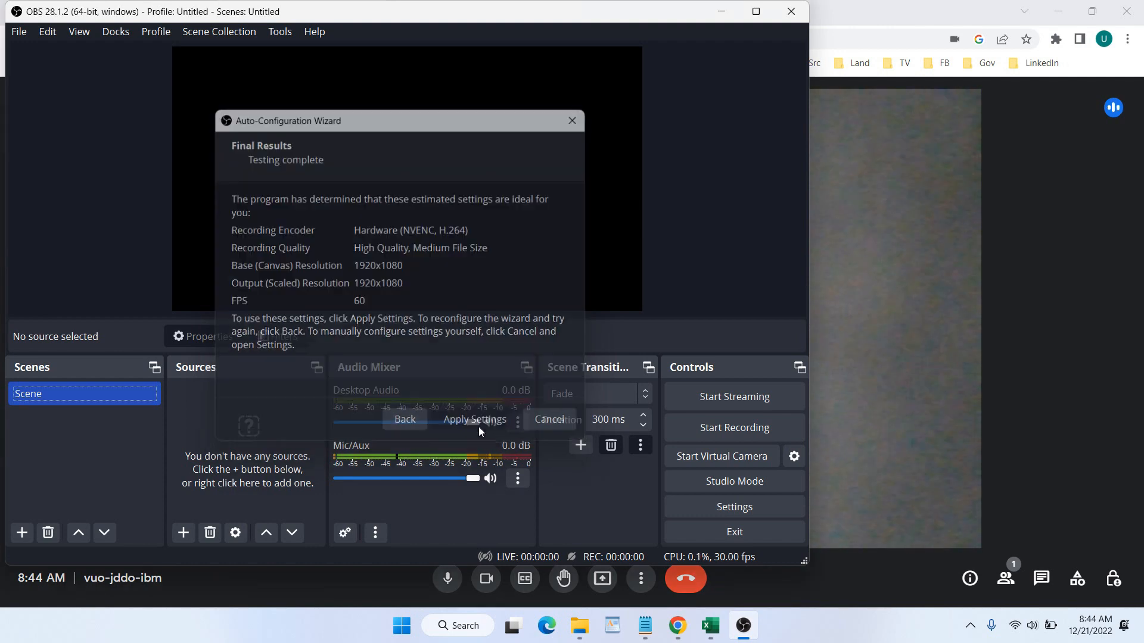
pyautogui.click(755, 11)
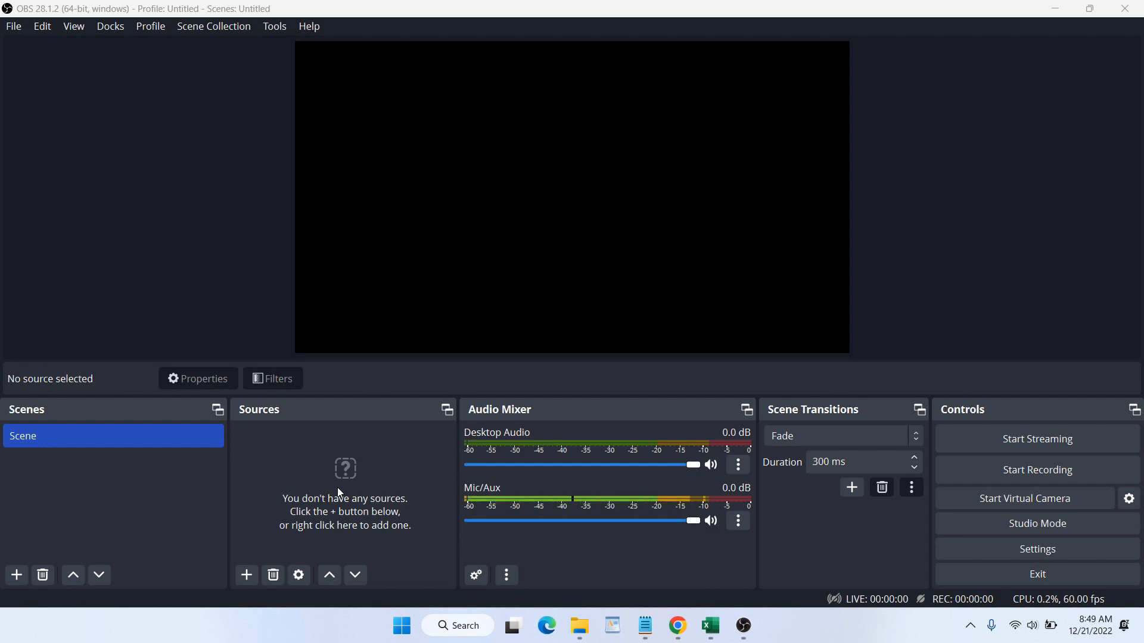
# Step: Add a default-named Window Capture source targeting the chrome.exe Google Meet window
pyautogui.click(247, 575)
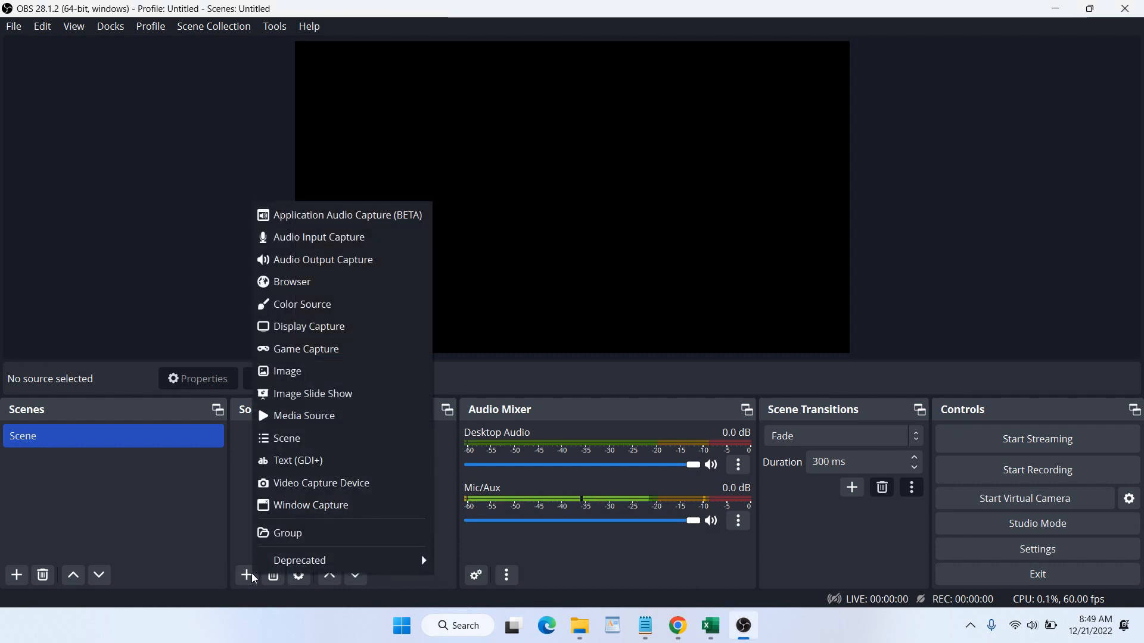
pyautogui.click(312, 508)
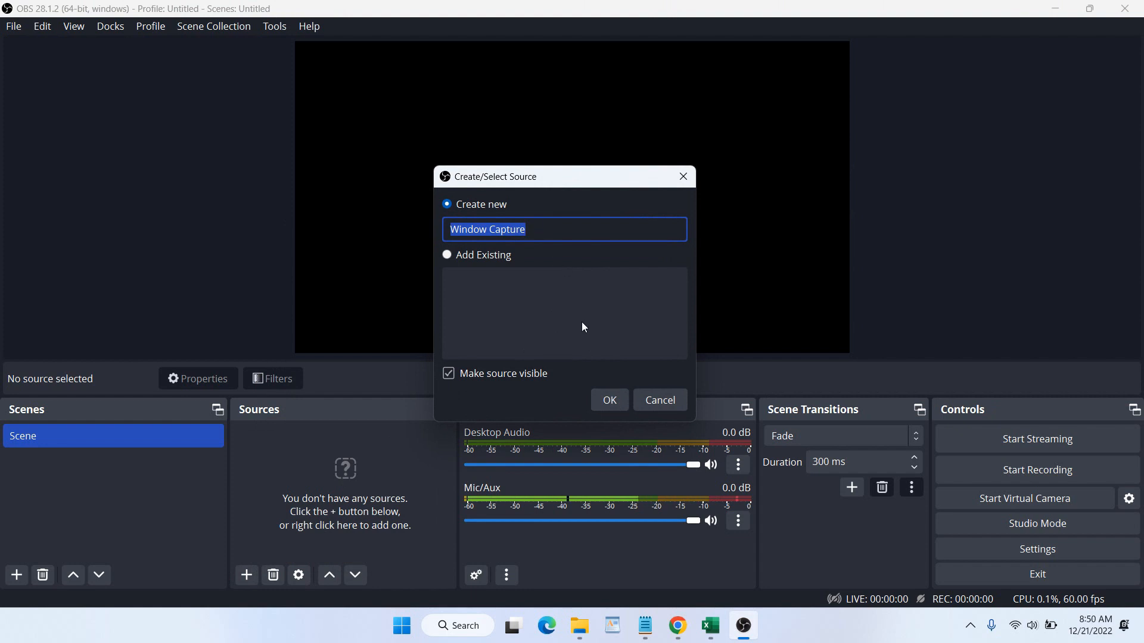
pyautogui.click(610, 404)
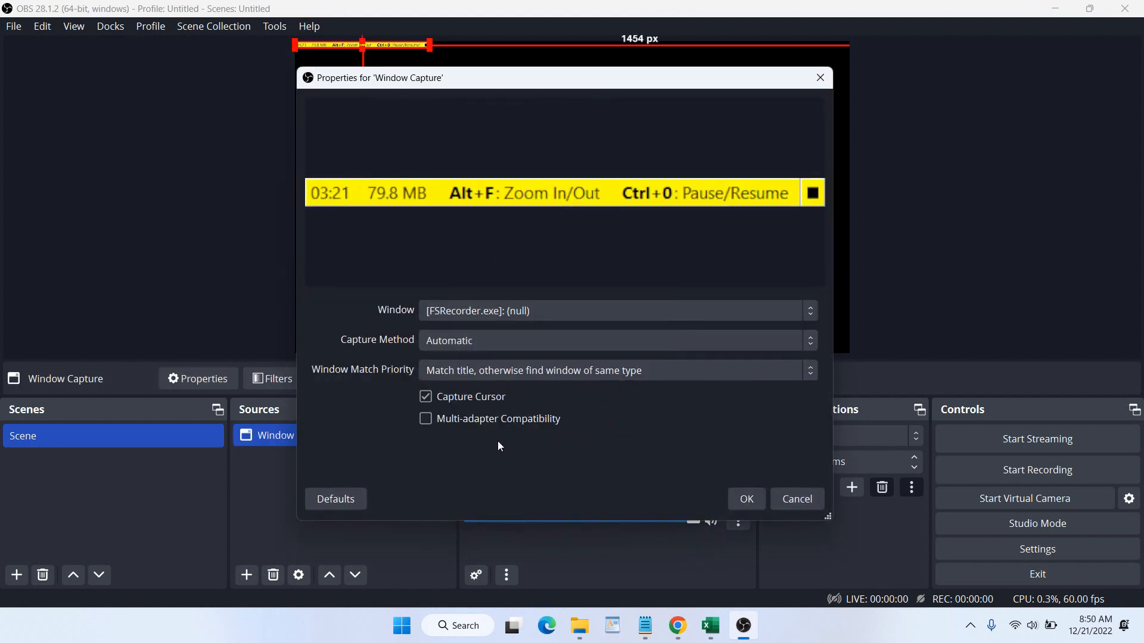
pyautogui.click(578, 314)
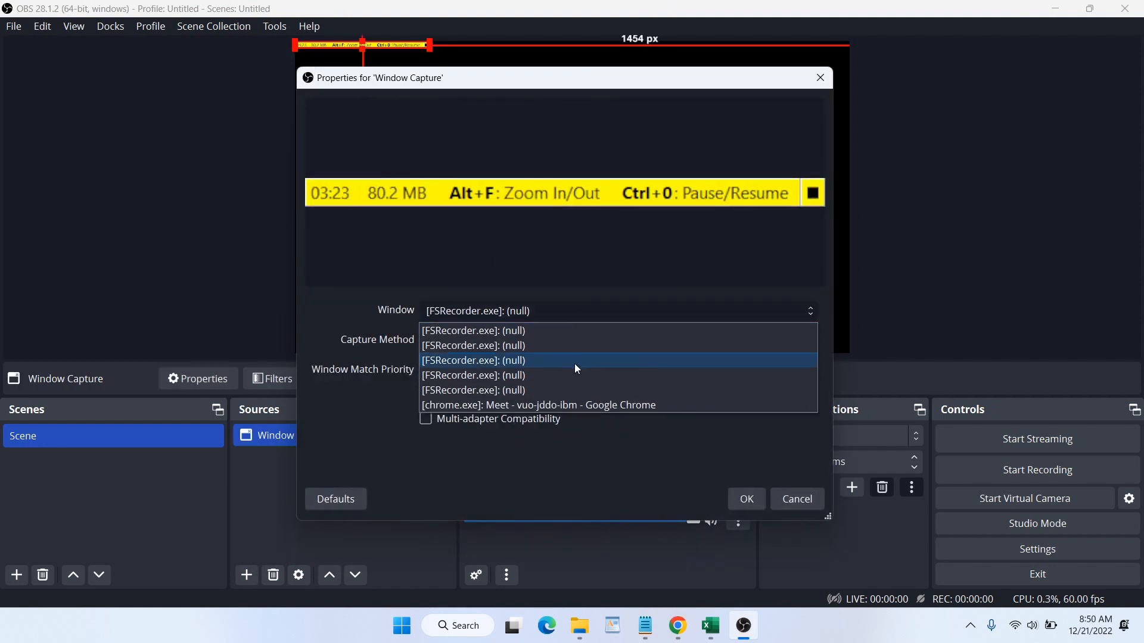
pyautogui.click(575, 406)
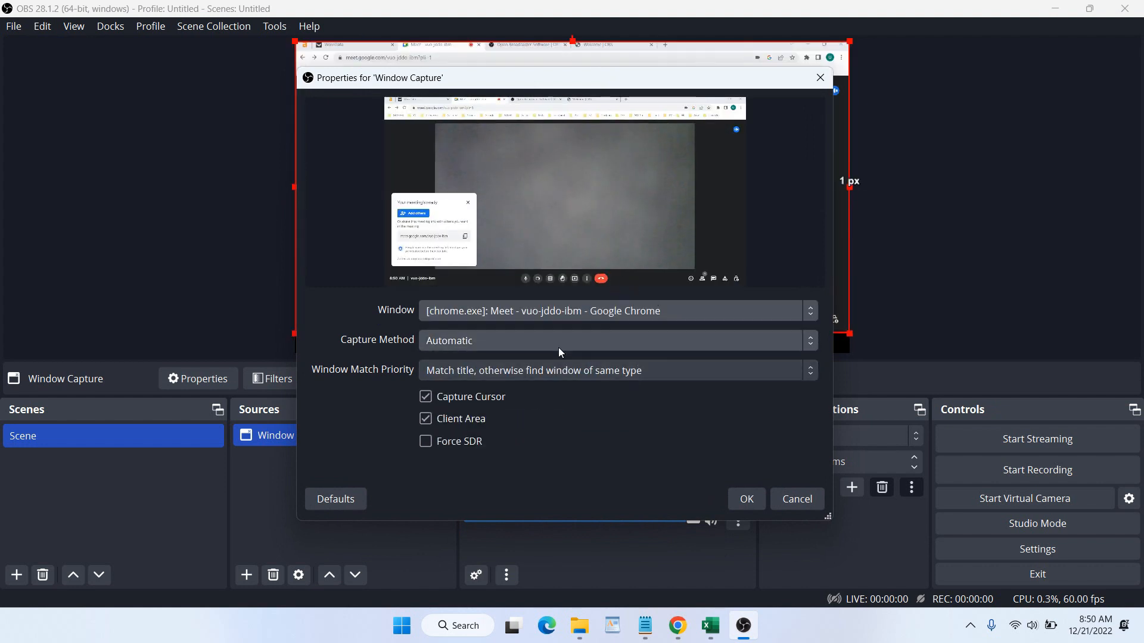
pyautogui.click(747, 499)
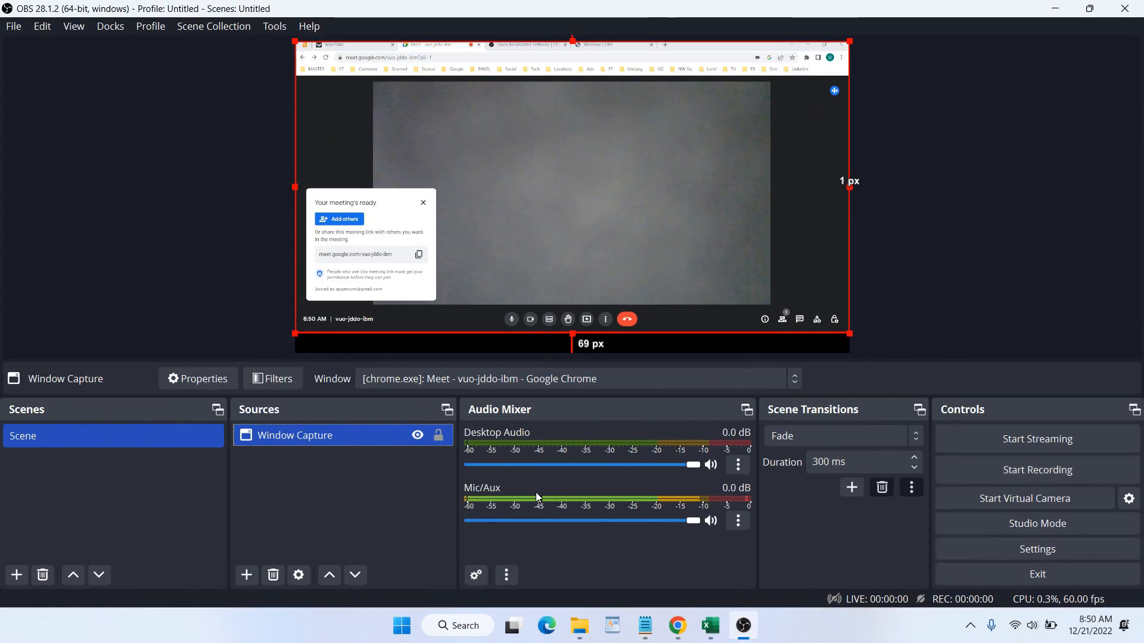
# Step: Hide the Window Capture source and add a Browser source with its default name
pyautogui.click(418, 436)
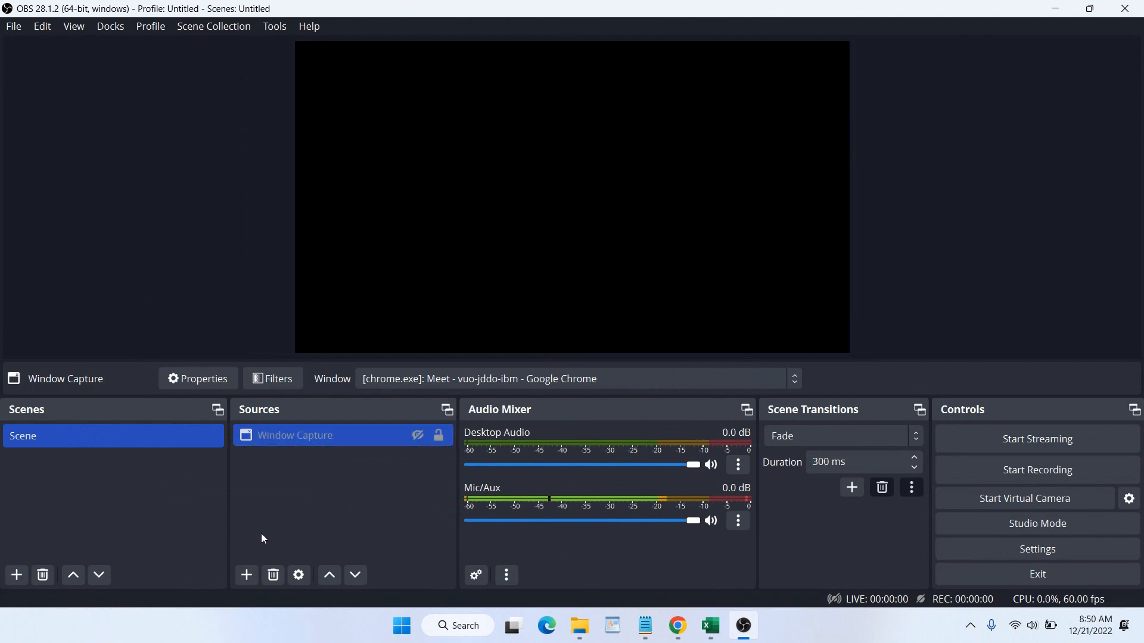
pyautogui.click(246, 574)
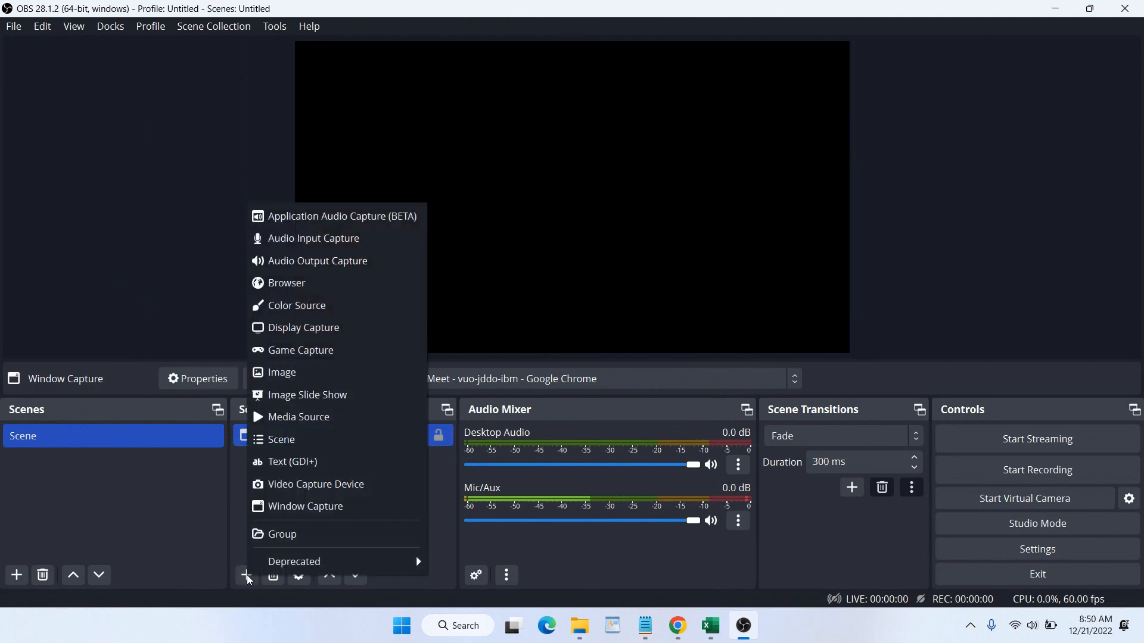
pyautogui.click(260, 284)
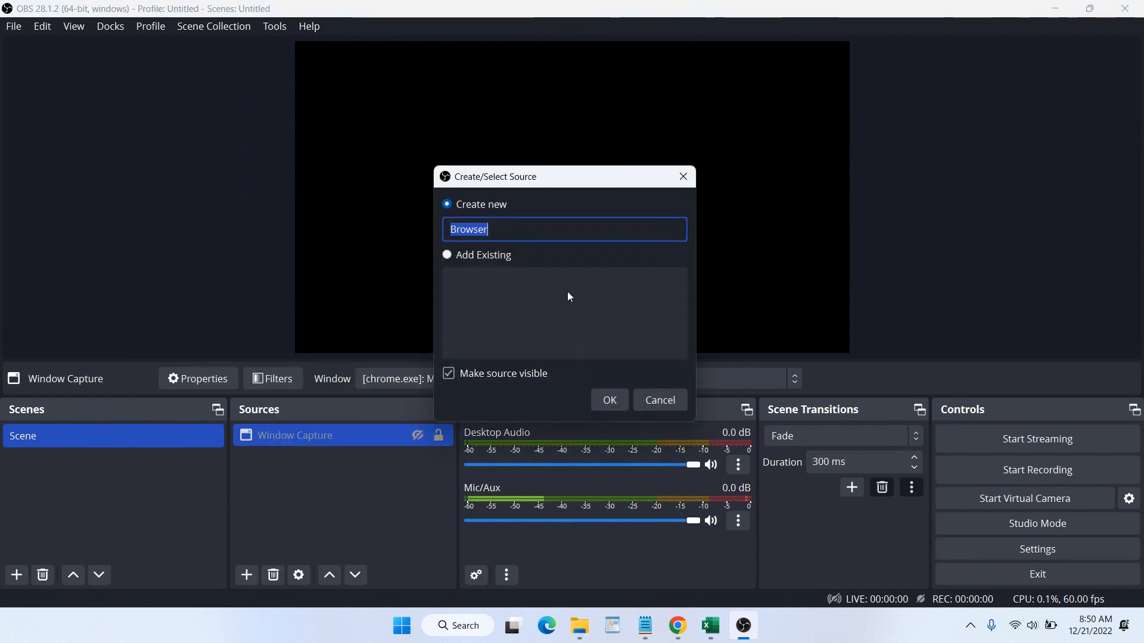
pyautogui.click(618, 400)
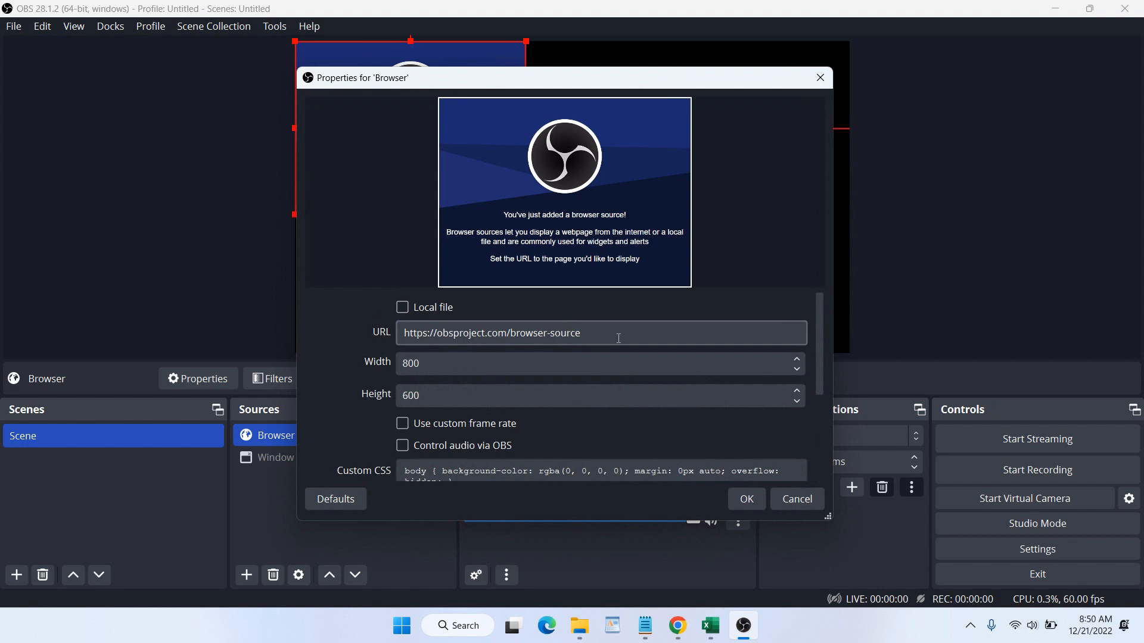
pyautogui.scroll(-3, 618, 337)
pyautogui.scroll(3, 596, 345)
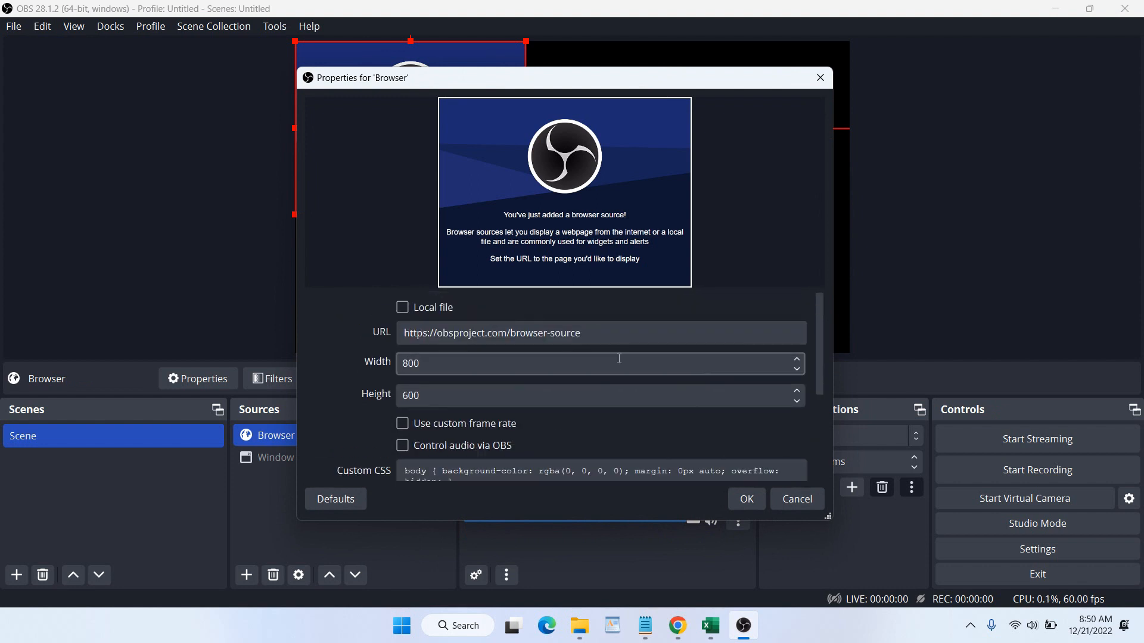
# Step: Take the Meet link from Chrome and paste it over the Browser source's URL
pyautogui.click(677, 626)
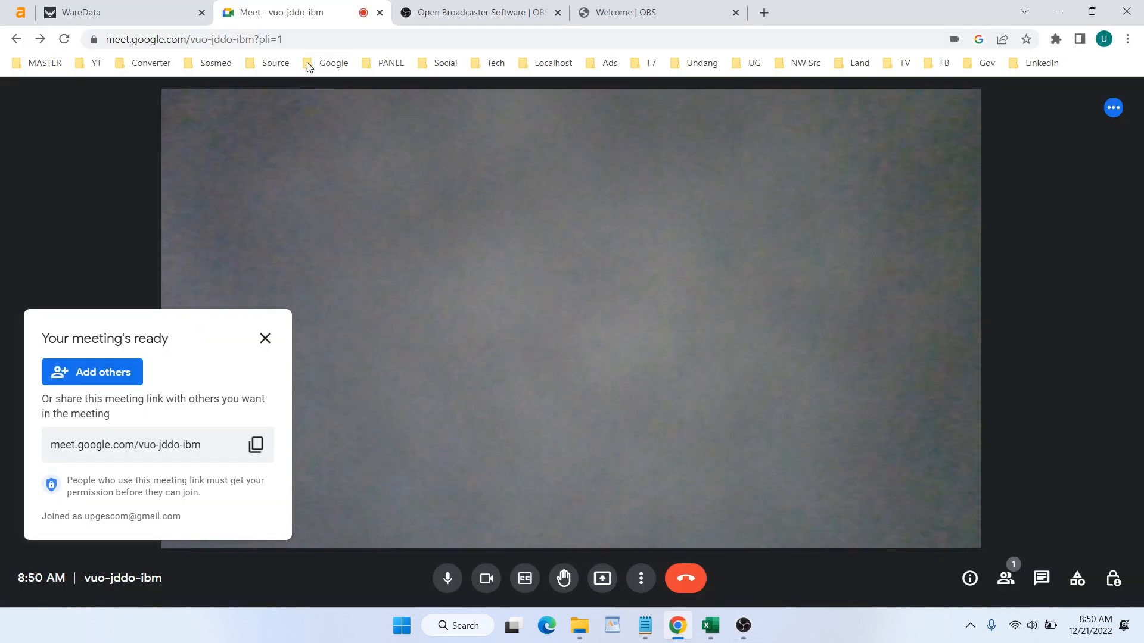
pyautogui.hotkey('ctrl', 'l')
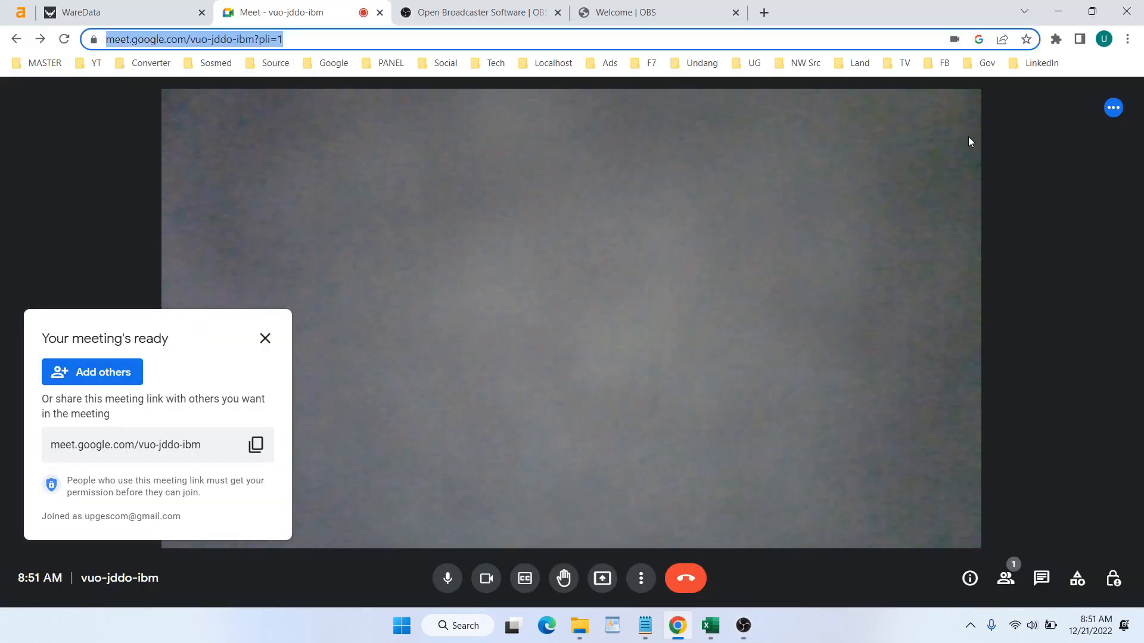
pyautogui.click(1058, 11)
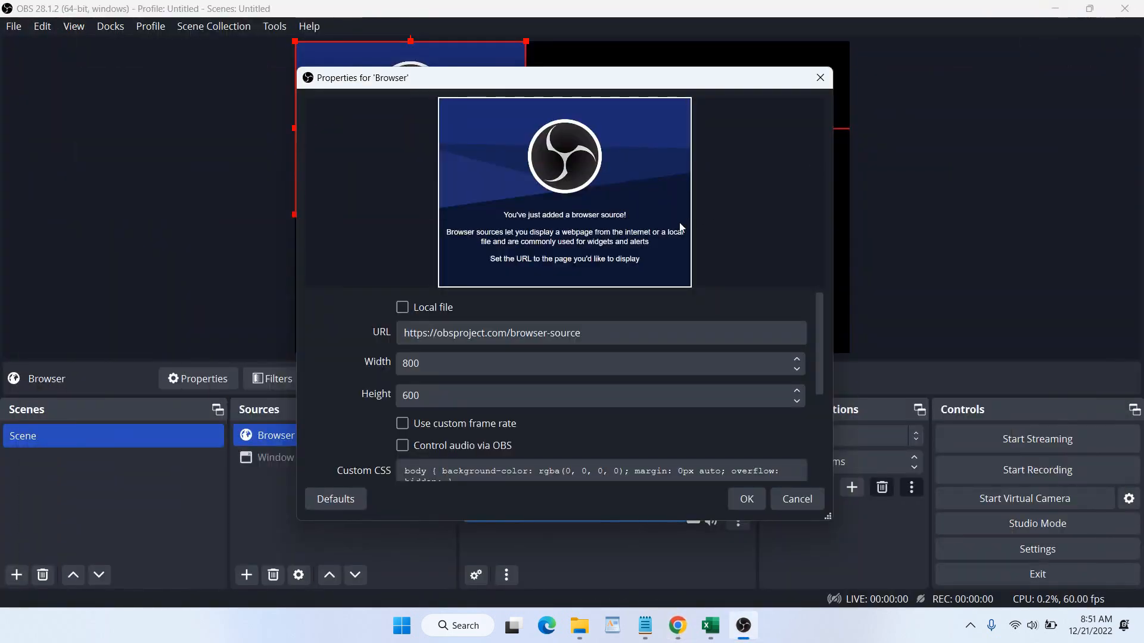
pyautogui.click(607, 334)
pyautogui.hotkey('ctrl', 'a')
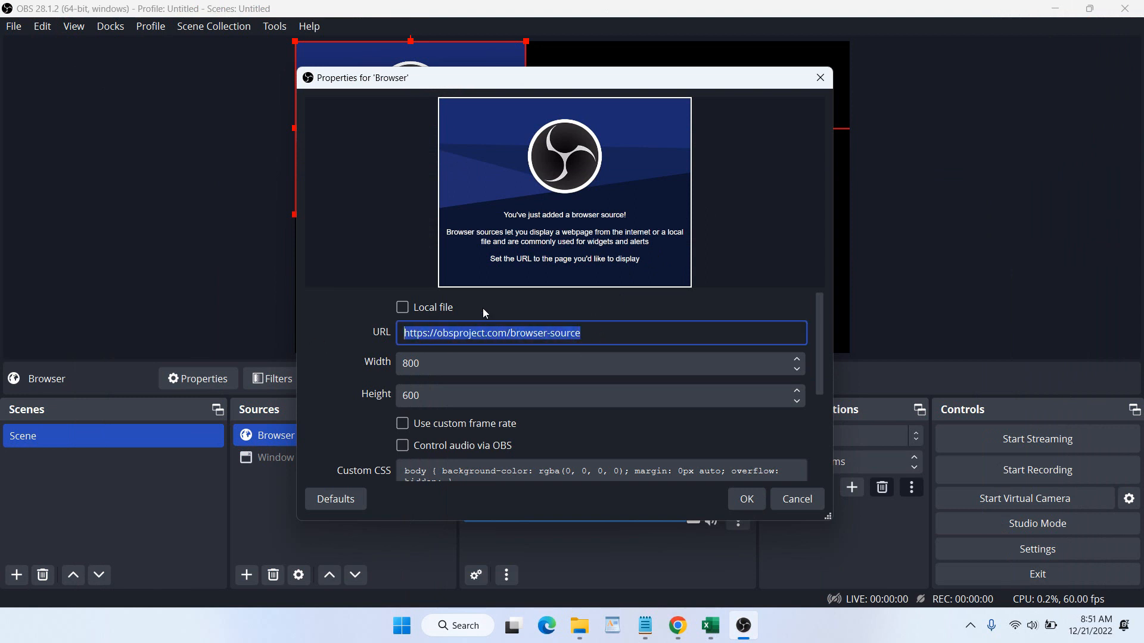
pyautogui.write('https://meet.google.com/vuo-jddo-ibm?pli=1')
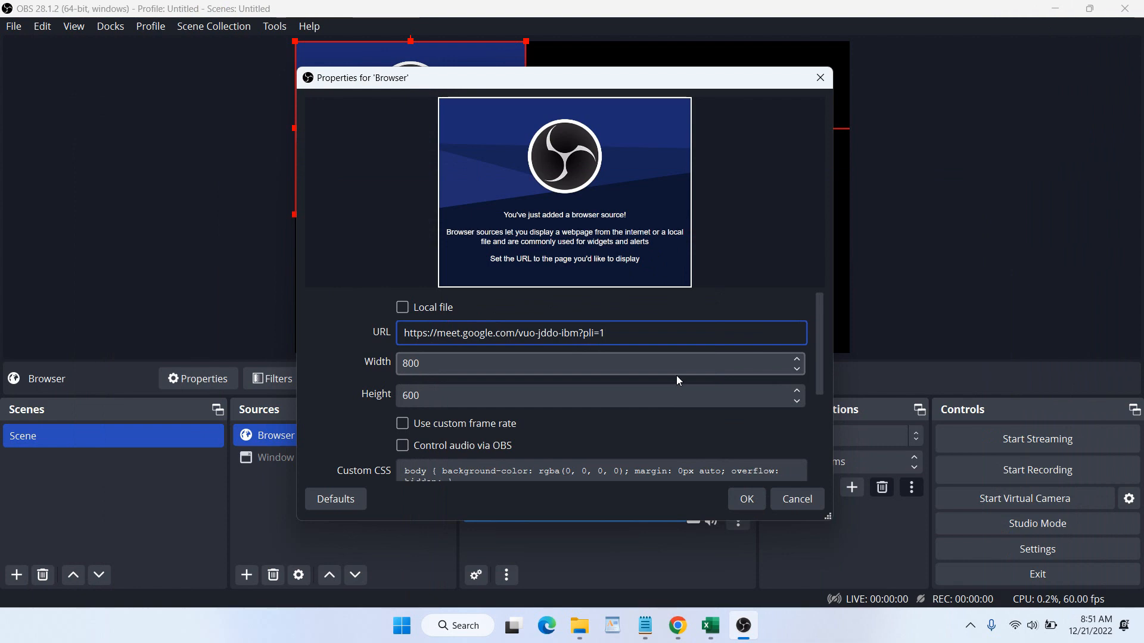
# Step: Apply the Meet link and drag the Browser source larger across the canvas
pyautogui.click(752, 498)
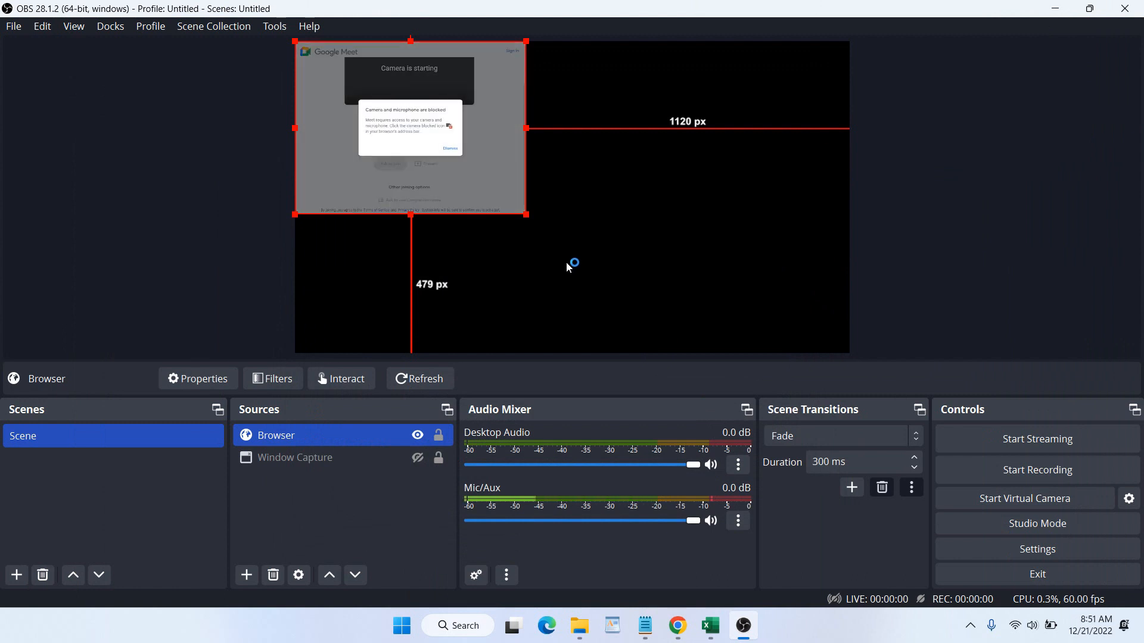
pyautogui.moveTo(526, 214); pyautogui.dragTo(691, 338)
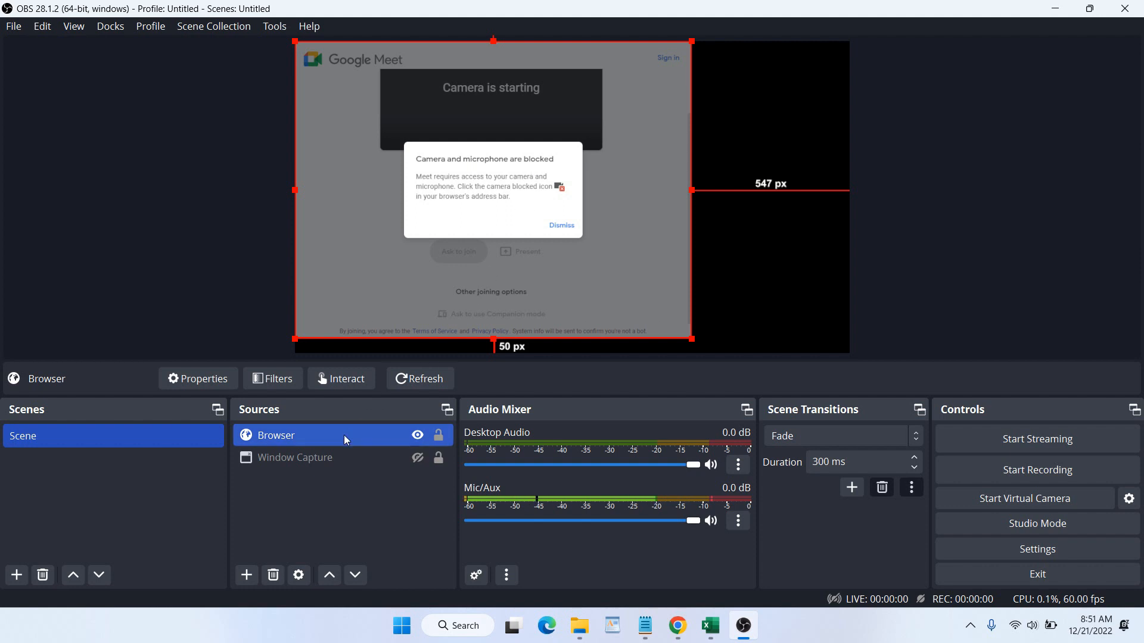
pyautogui.keyDown('ctrl'); pyautogui.click(333, 459); pyautogui.keyUp('ctrl')
pyautogui.doubleClick(327, 462)
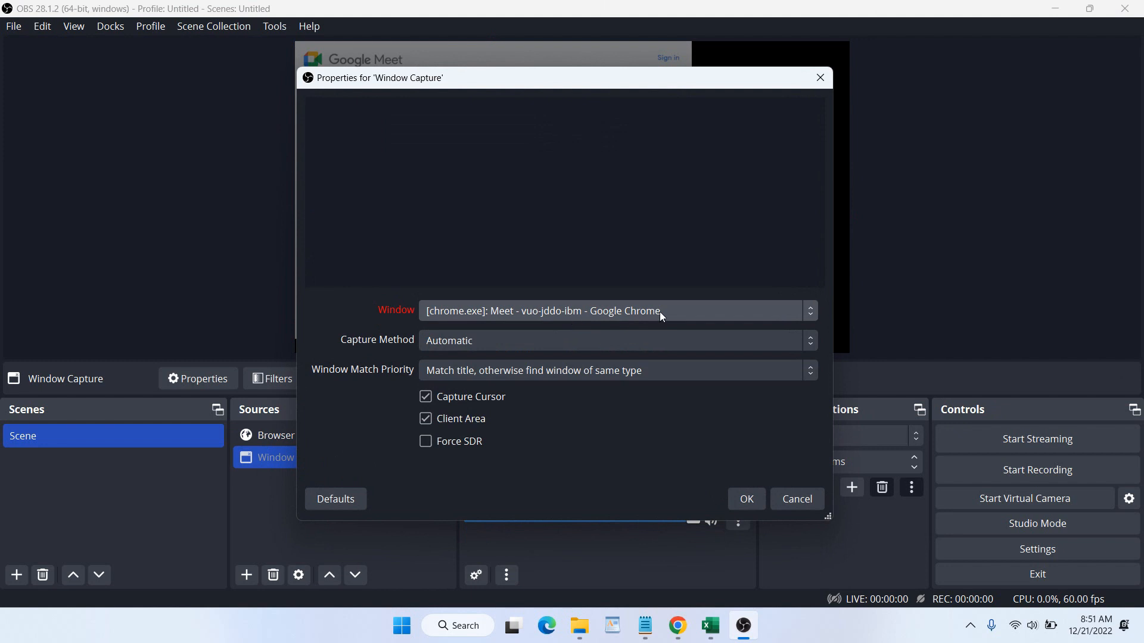
pyautogui.click(785, 495)
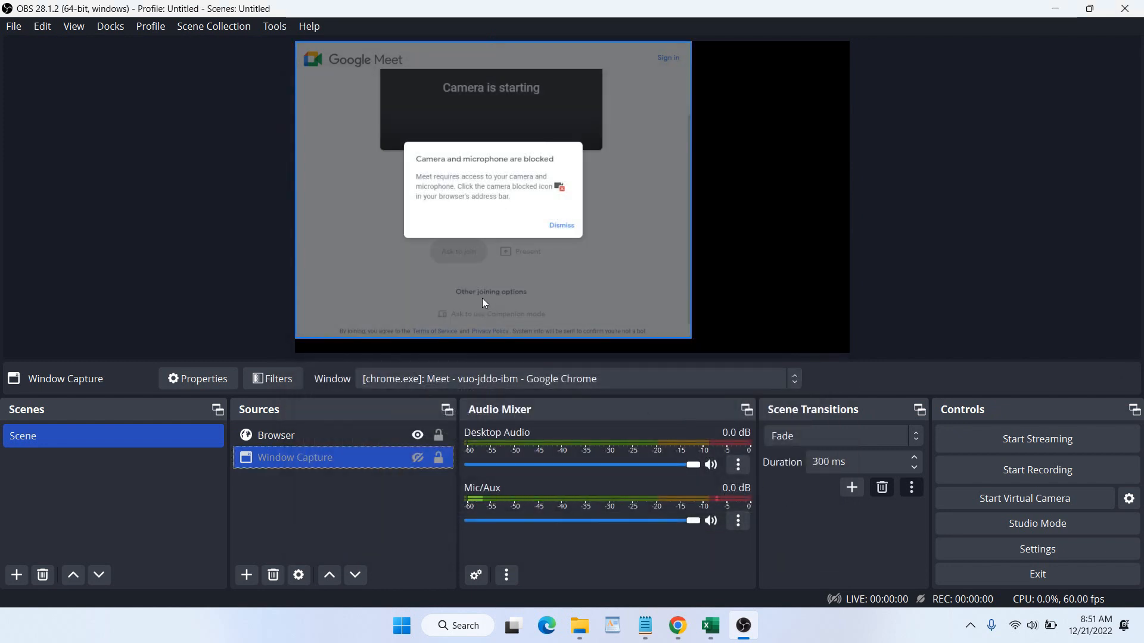
pyautogui.doubleClick(387, 457)
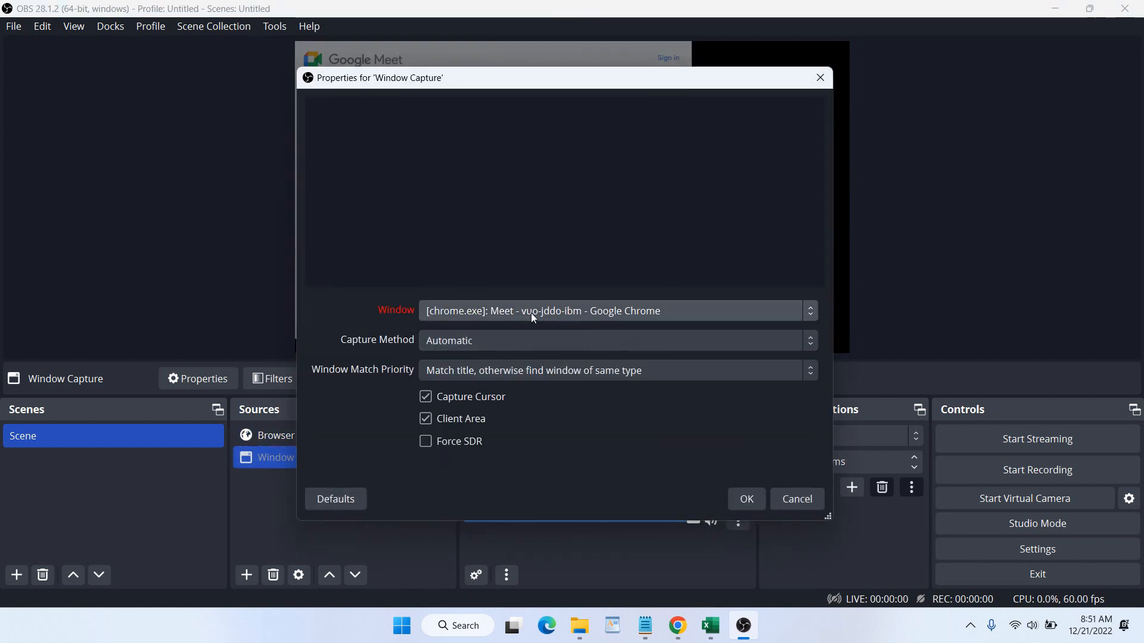
pyautogui.click(745, 498)
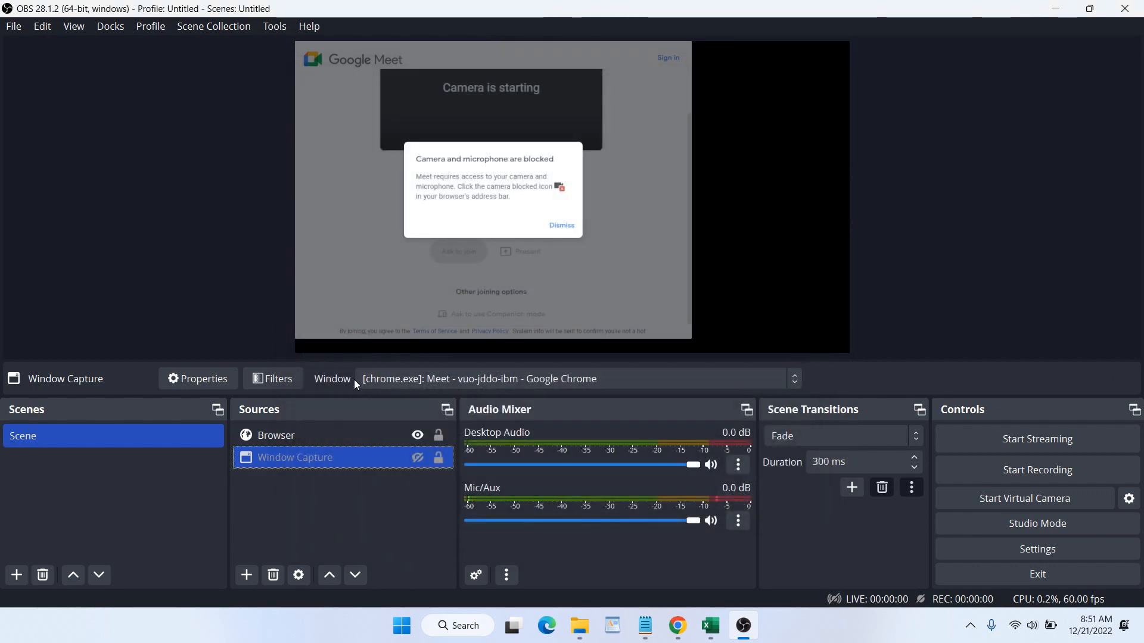
pyautogui.click(351, 435)
# Step: Set the Browser source's page permissions to Full access to OBS and refresh its page cache
pyautogui.doubleClick(350, 434)
pyautogui.scroll(-2, 585, 418)
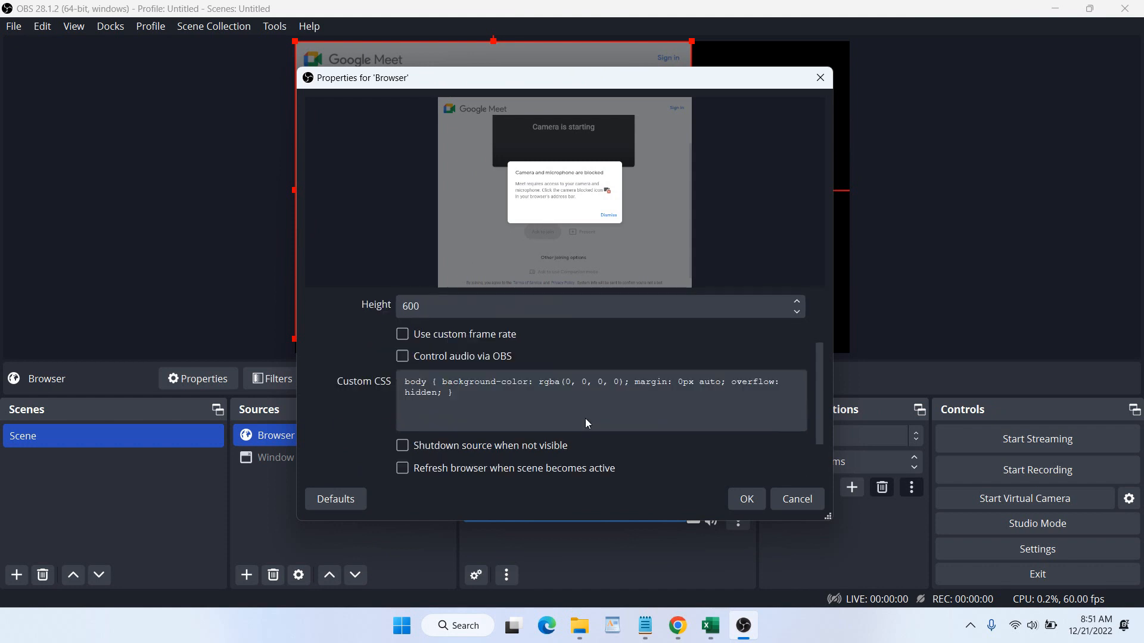
pyautogui.scroll(1, 589, 420)
pyautogui.scroll(-3, 589, 420)
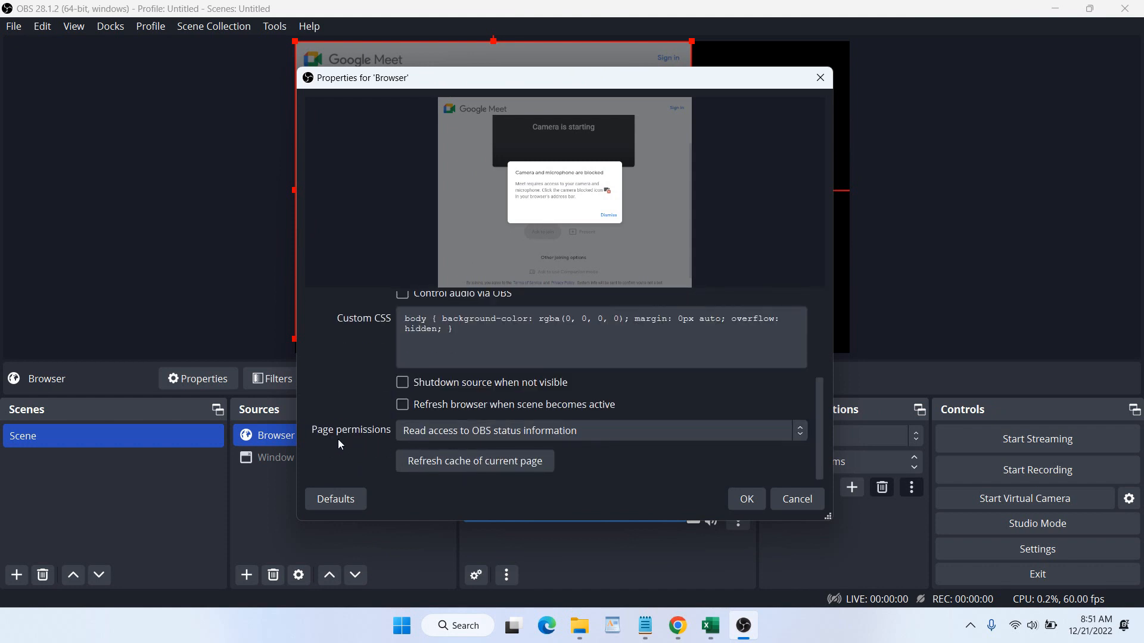
pyautogui.click(530, 428)
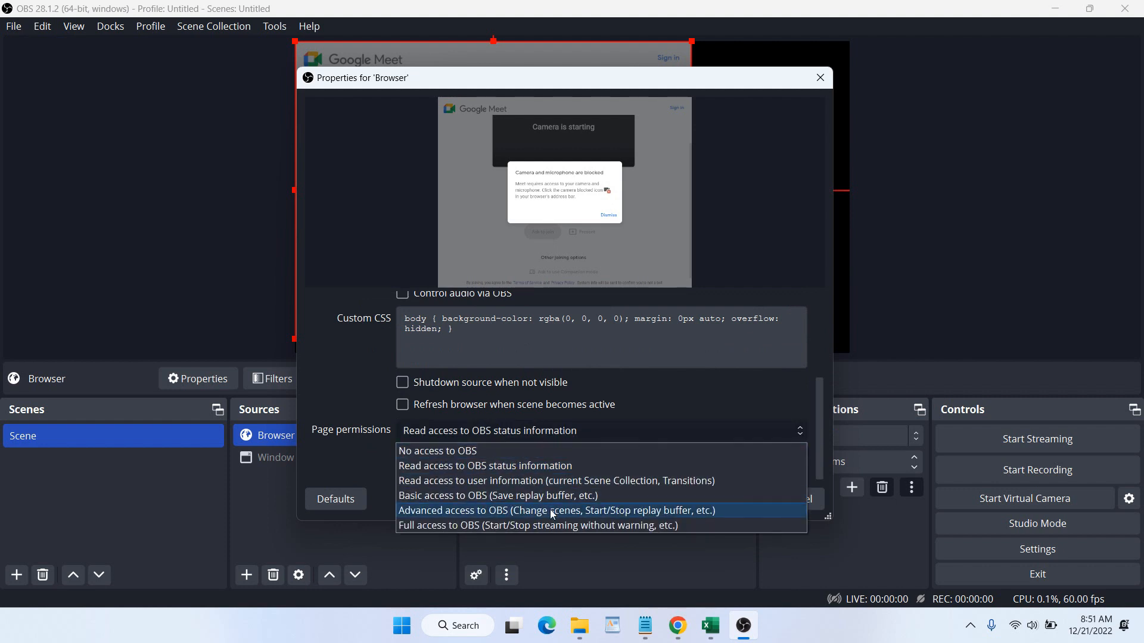
pyautogui.click(543, 526)
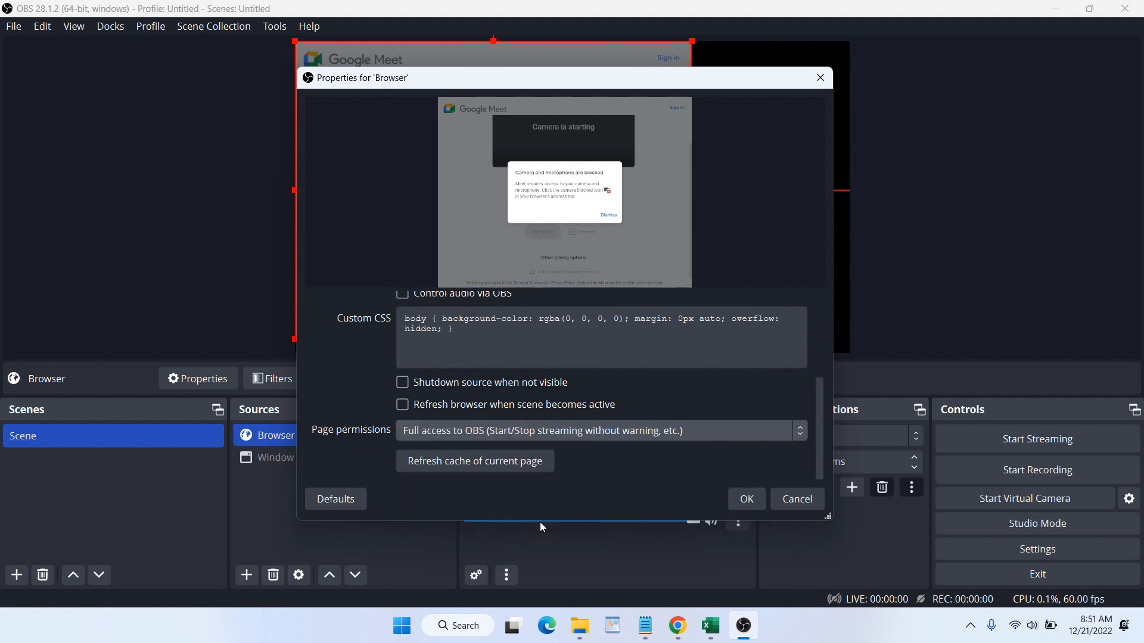
pyautogui.click(497, 467)
pyautogui.click(750, 498)
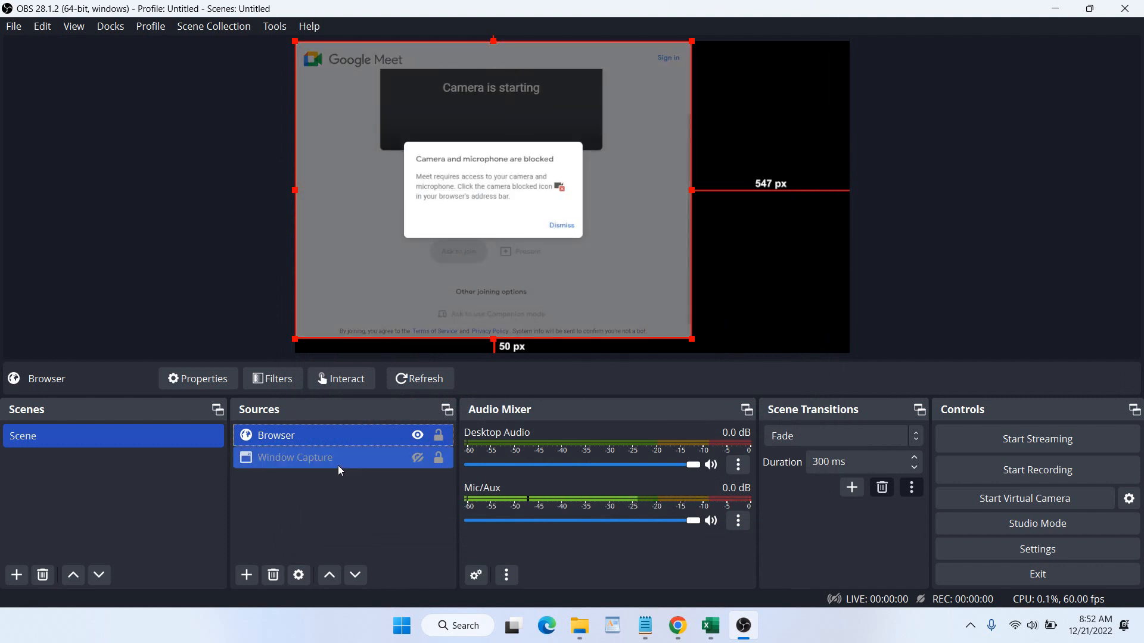
# Step: Hide the Browser source, show Window Capture, and keep its target as the Chrome Meet window
pyautogui.click(417, 435)
pyautogui.click(418, 458)
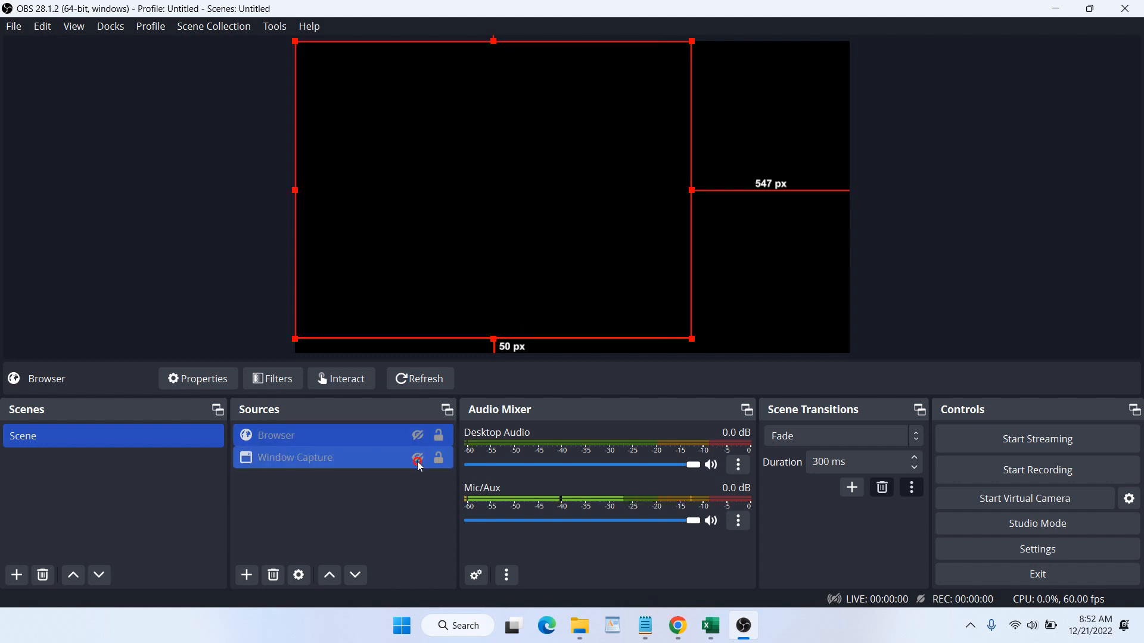
pyautogui.doubleClick(389, 456)
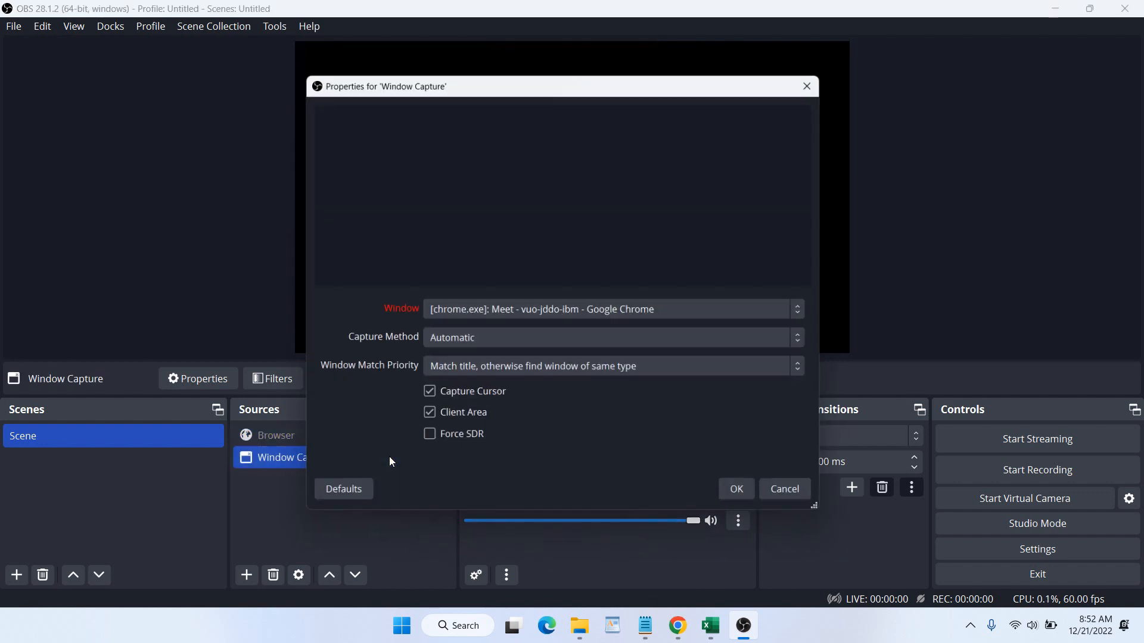
pyautogui.click(538, 316)
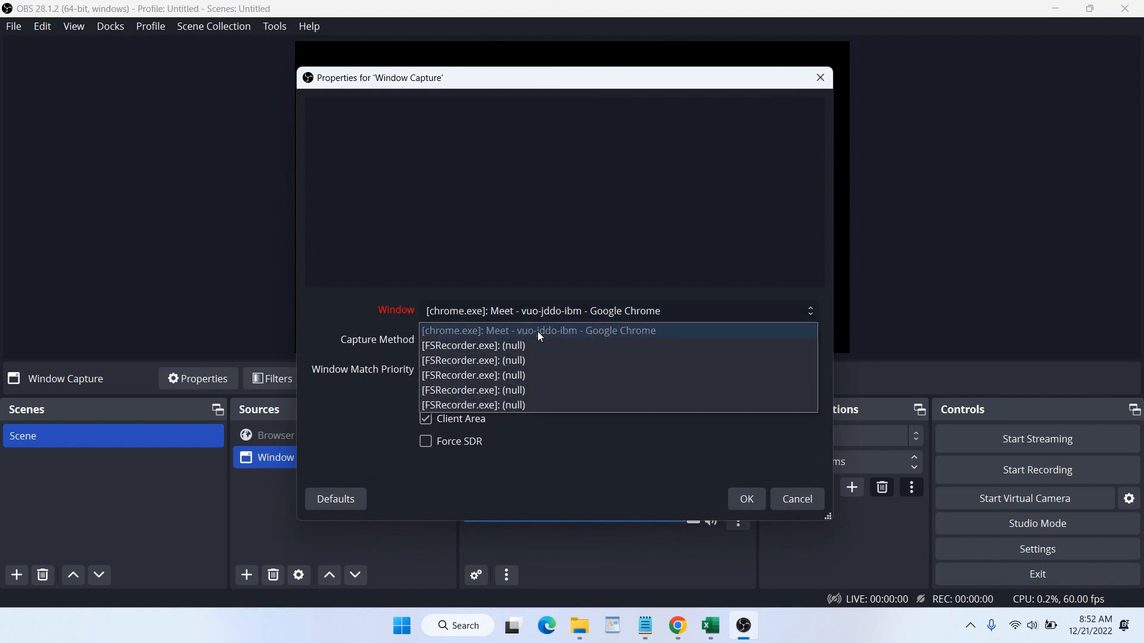
pyautogui.click(748, 504)
pyautogui.click(677, 626)
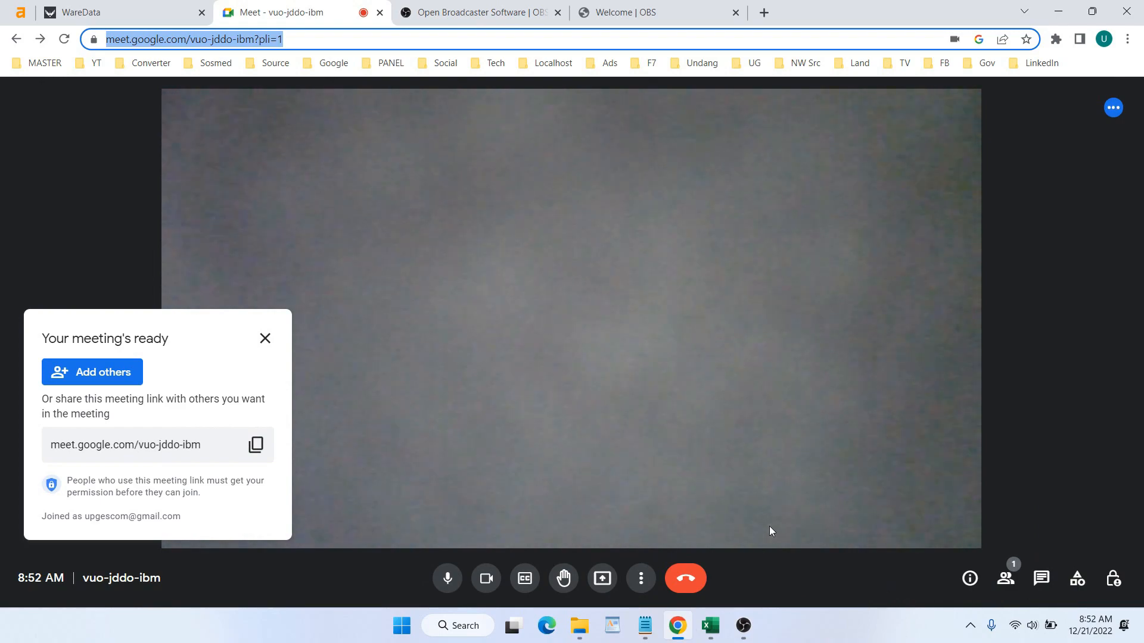
pyautogui.click(743, 625)
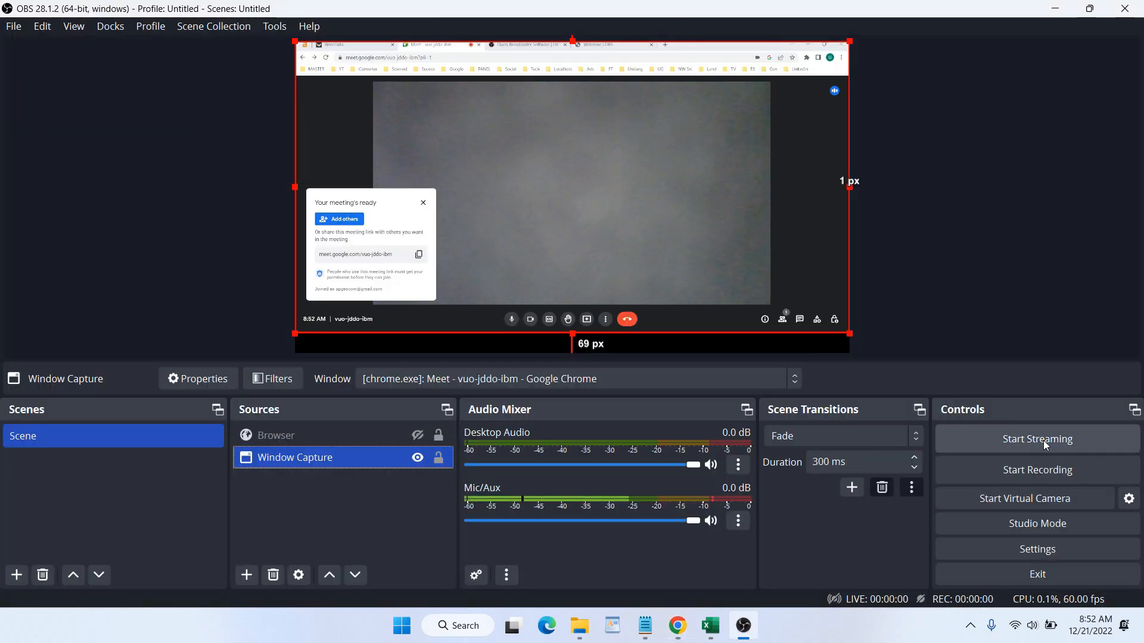
pyautogui.click(1083, 472)
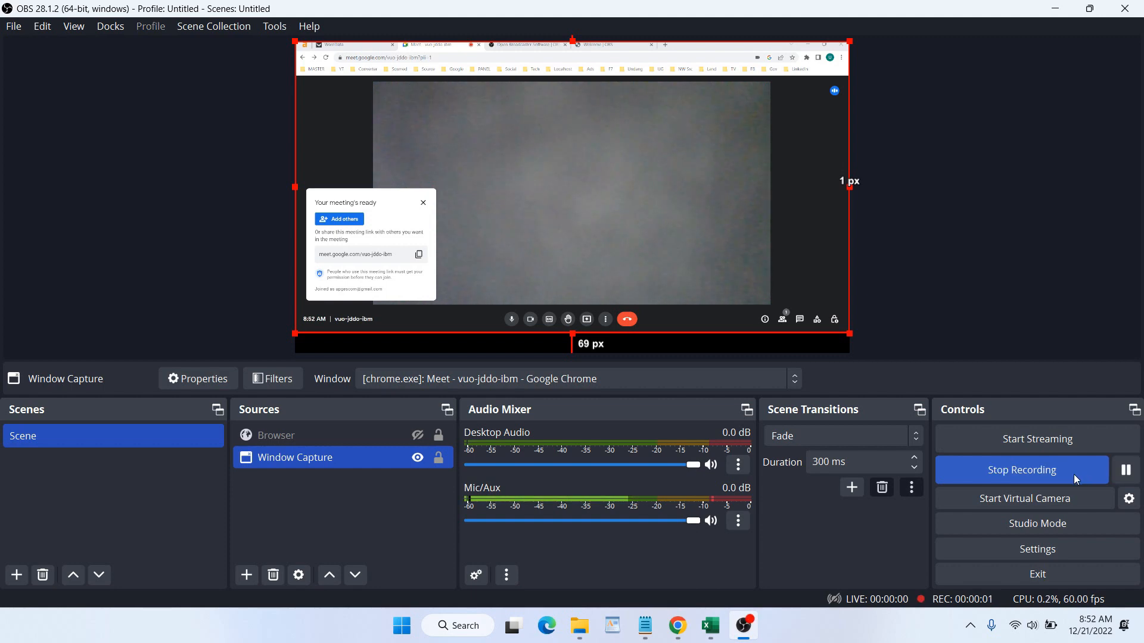
pyautogui.click(1026, 475)
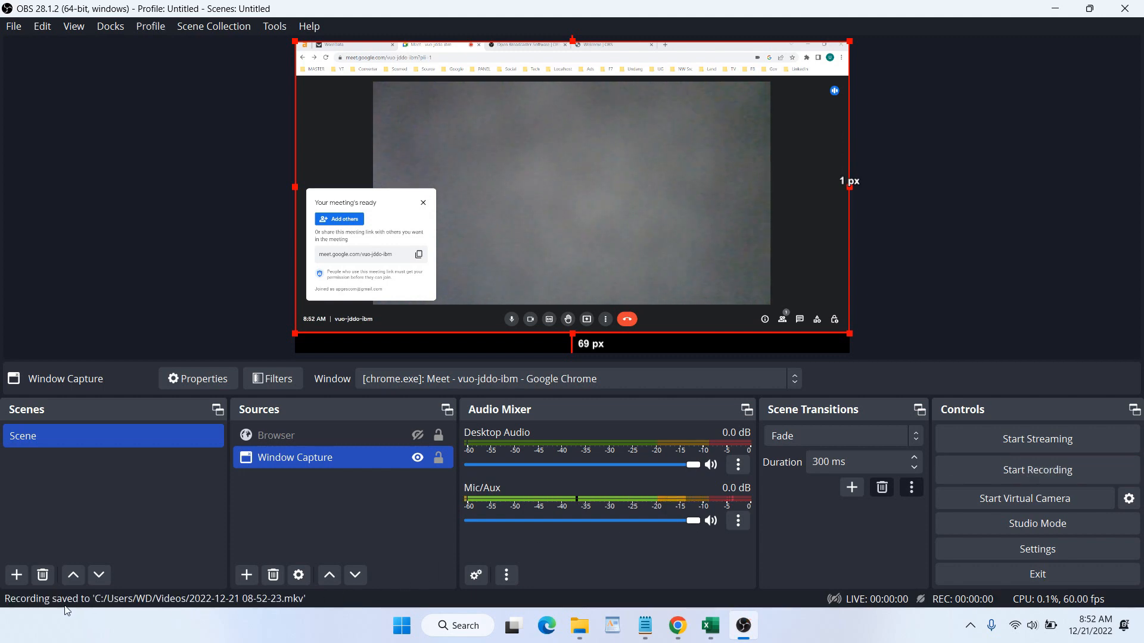
pyautogui.click(202, 605)
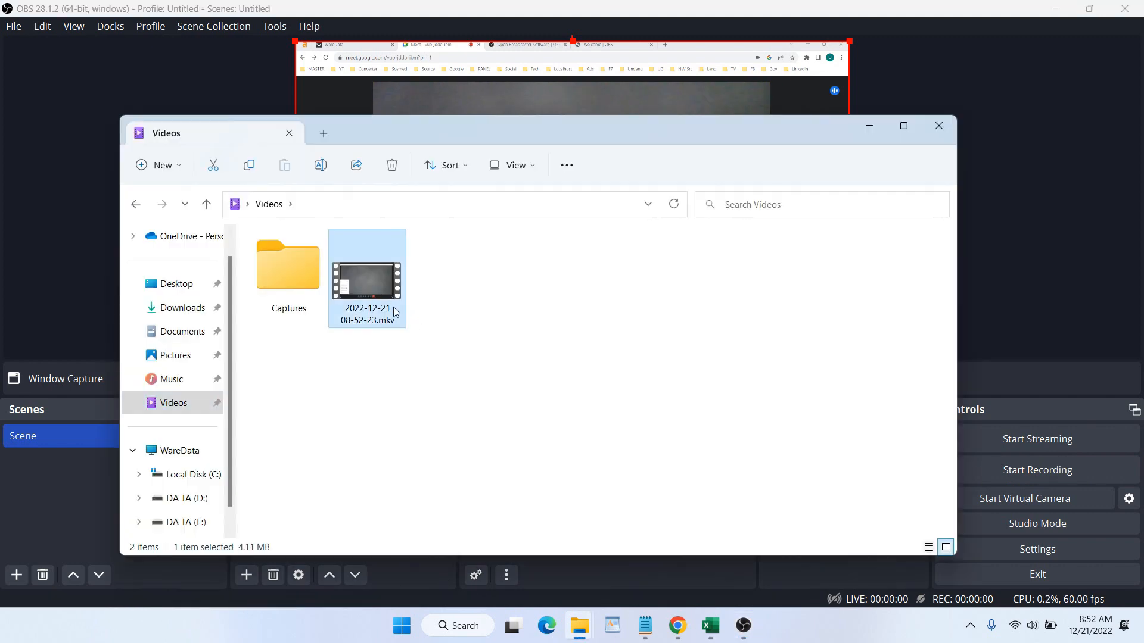